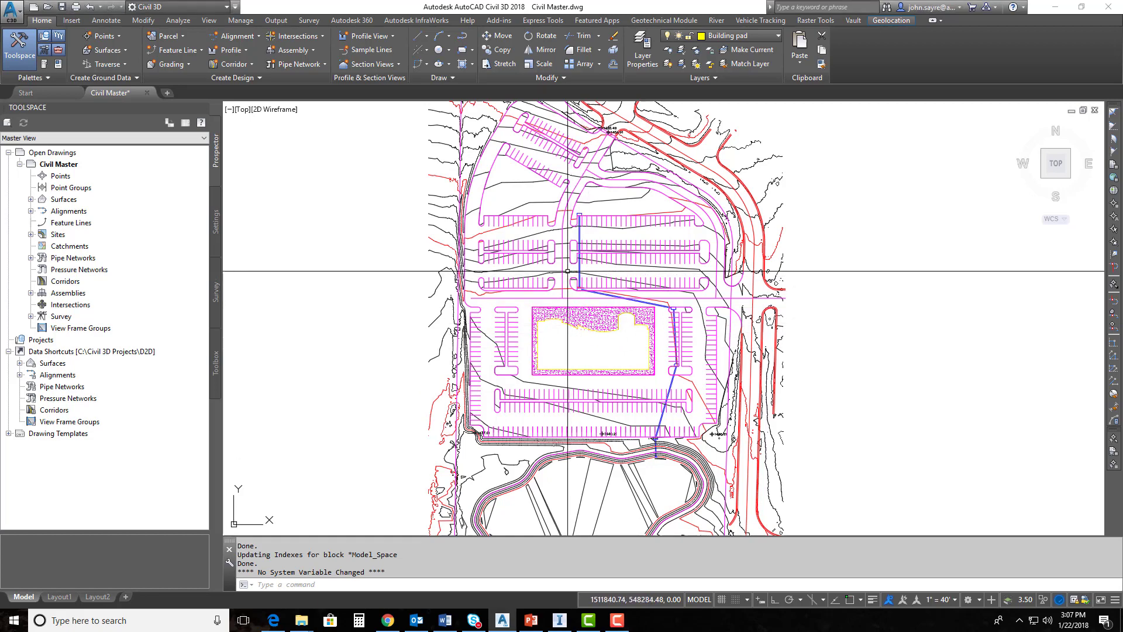
Recentre the site plan in the Civil 3D viewport
click(573, 246)
key(Escape)
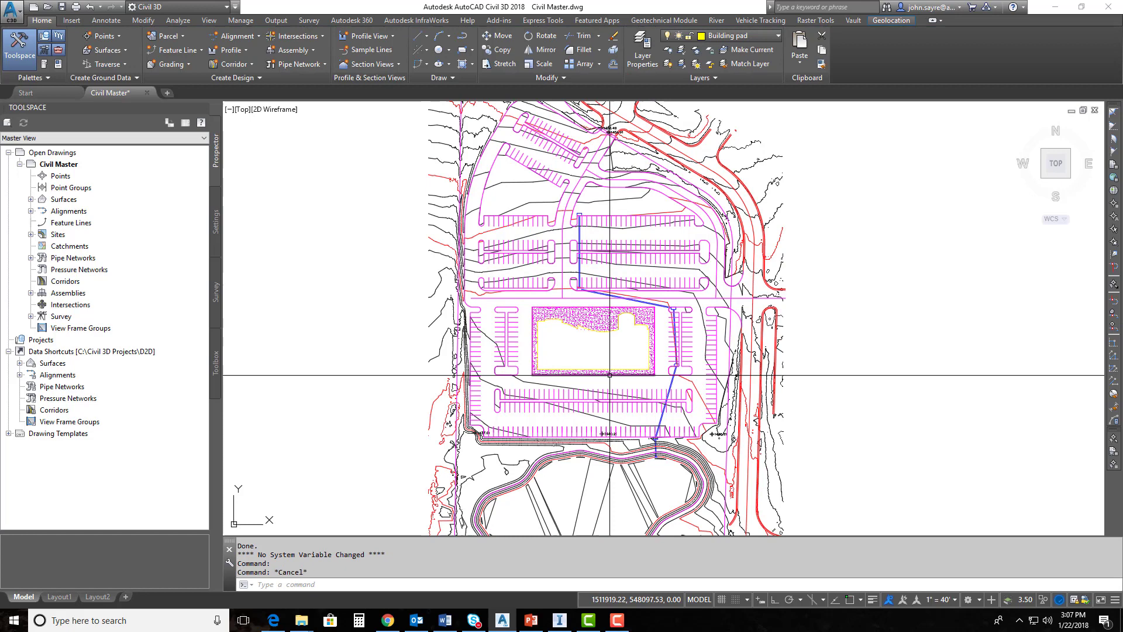
middle_drag(620, 396, 564, 388)
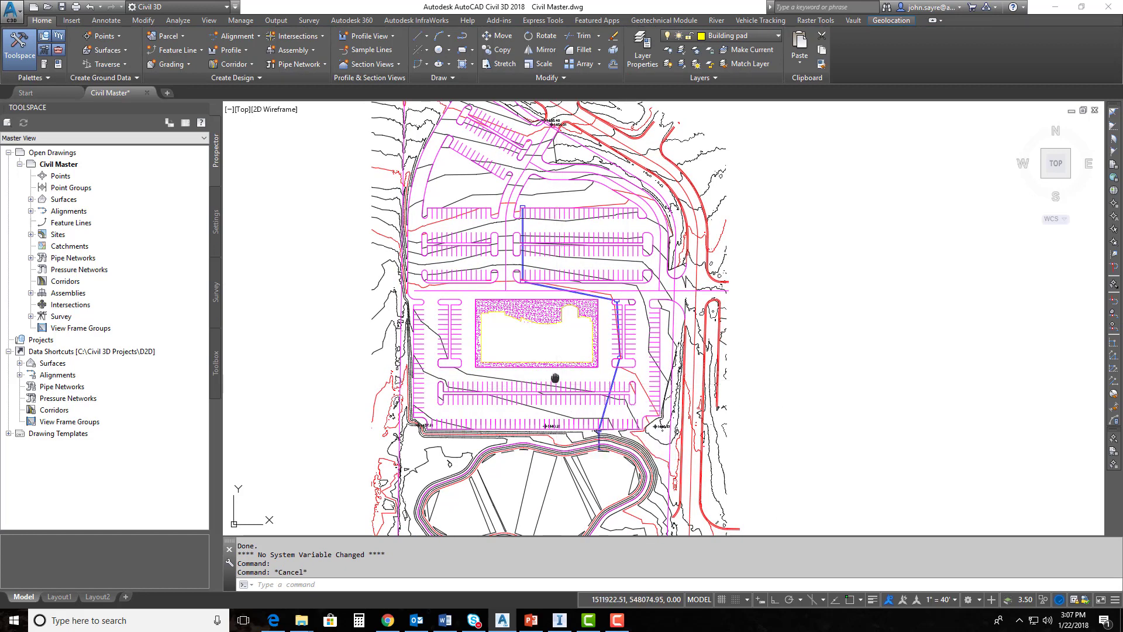
middle_drag(556, 376, 548, 401)
mouse_move(547, 403)
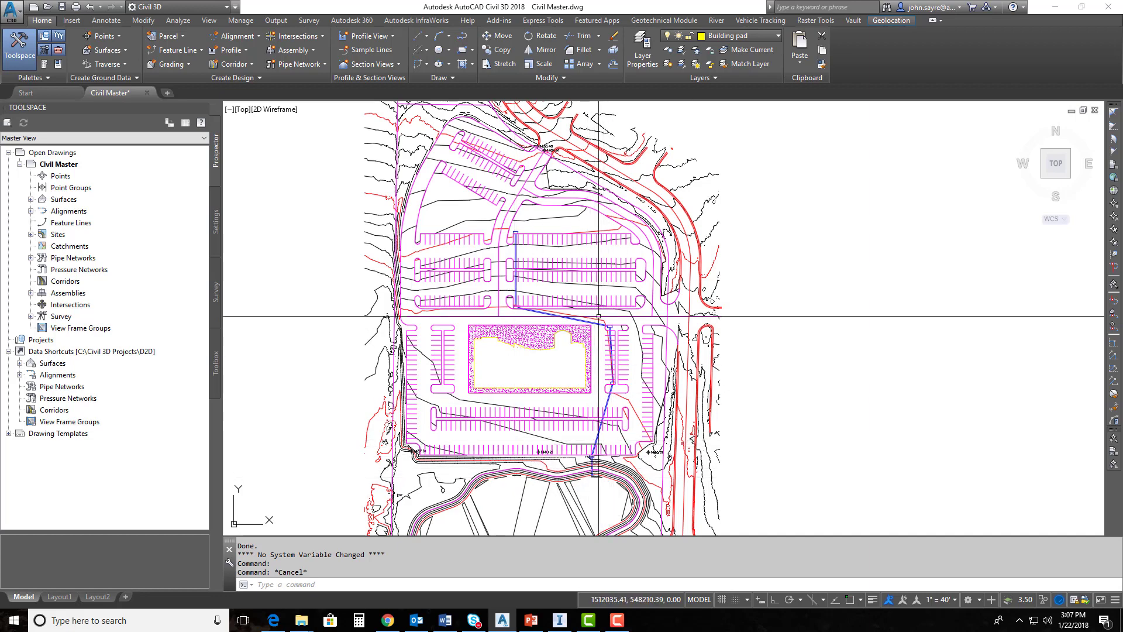
mouse_move(501, 319)
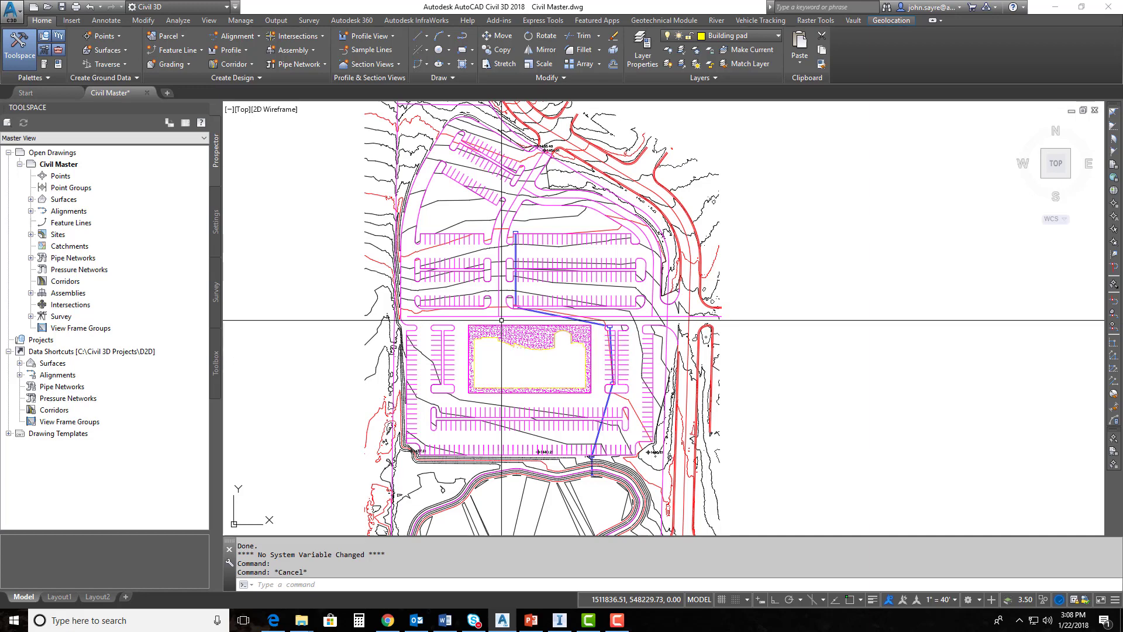
scroll(581, 472, up, 8)
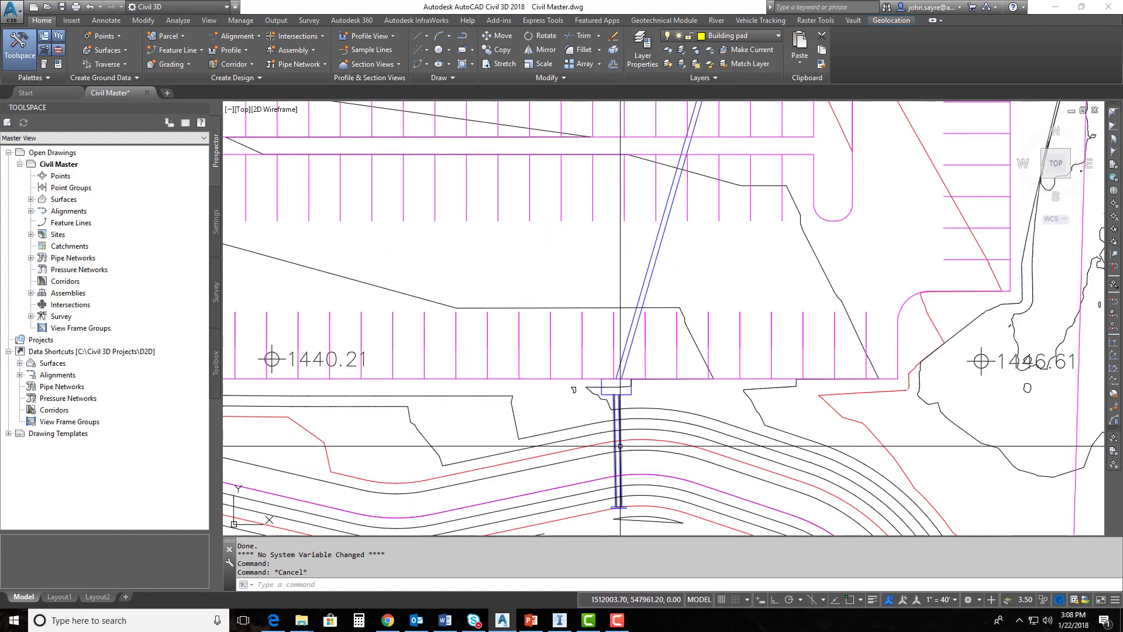
scroll(620, 443, down, 4)
scroll(620, 447, down, 6)
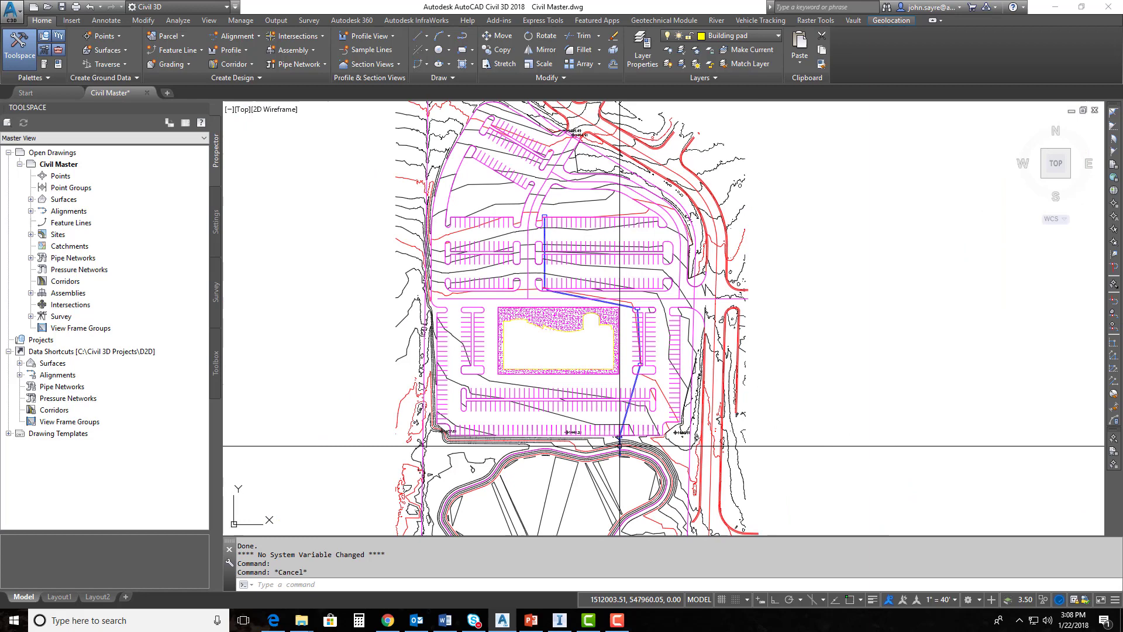
Switch to the SW Isometric view and zoom in on the FG-EG surface
click(242, 109)
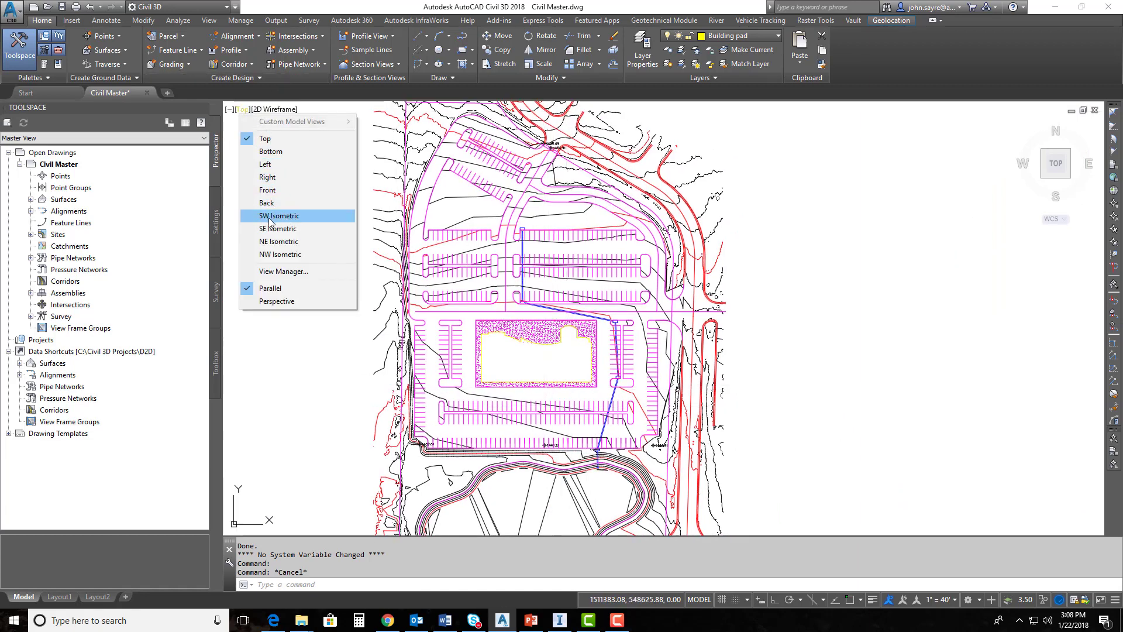
key(Escape)
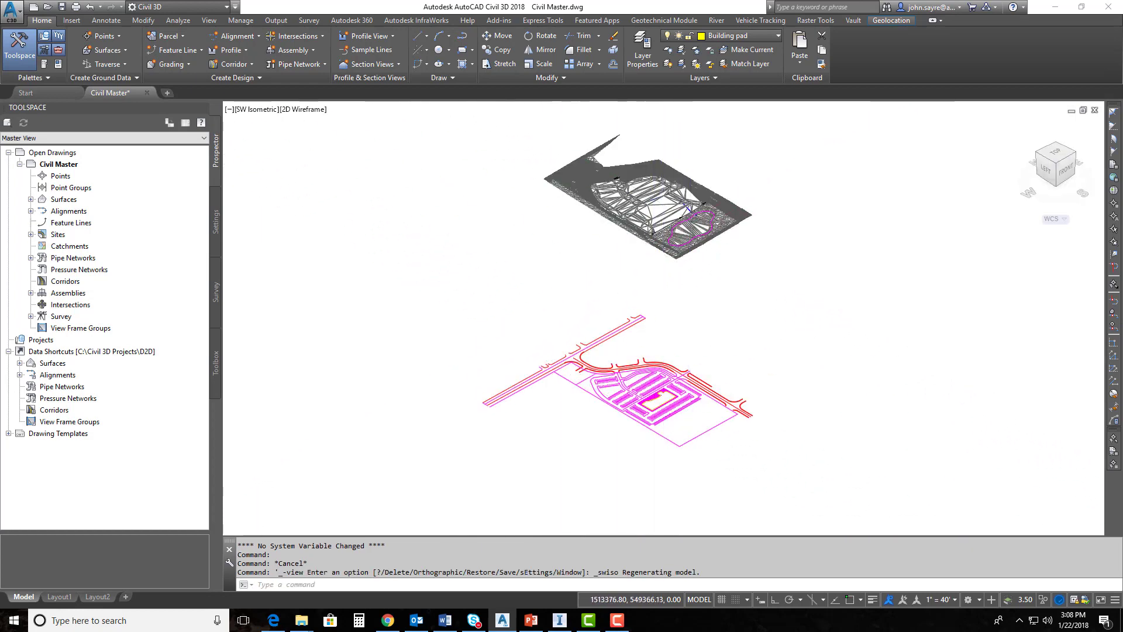
scroll(690, 218, up, 3)
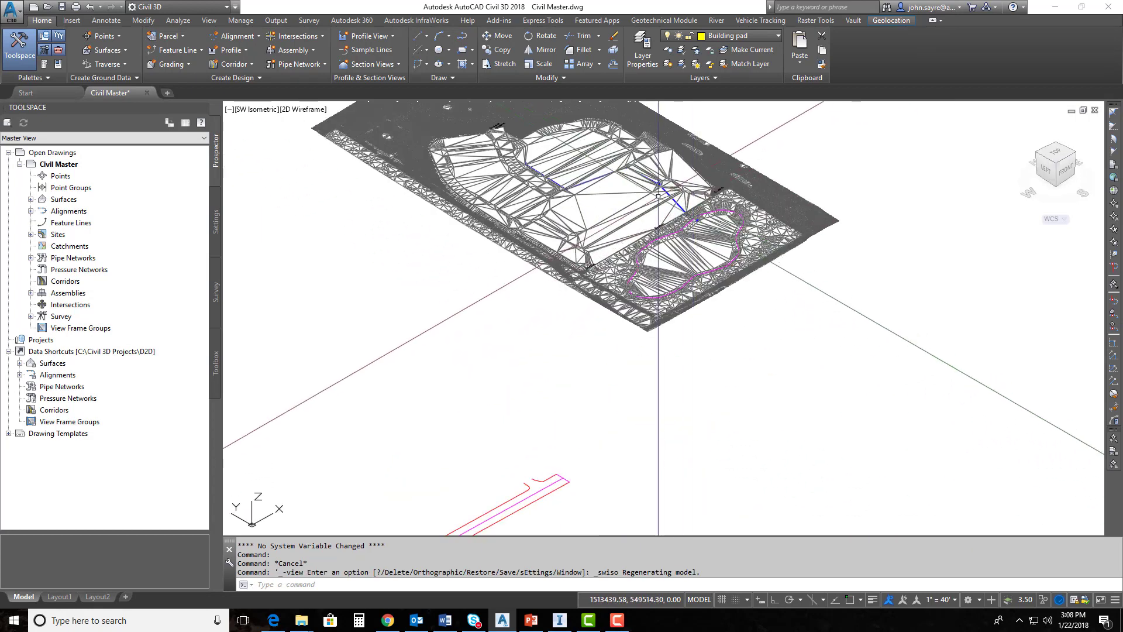
middle_drag(693, 202, 716, 301)
scroll(681, 302, up, 4)
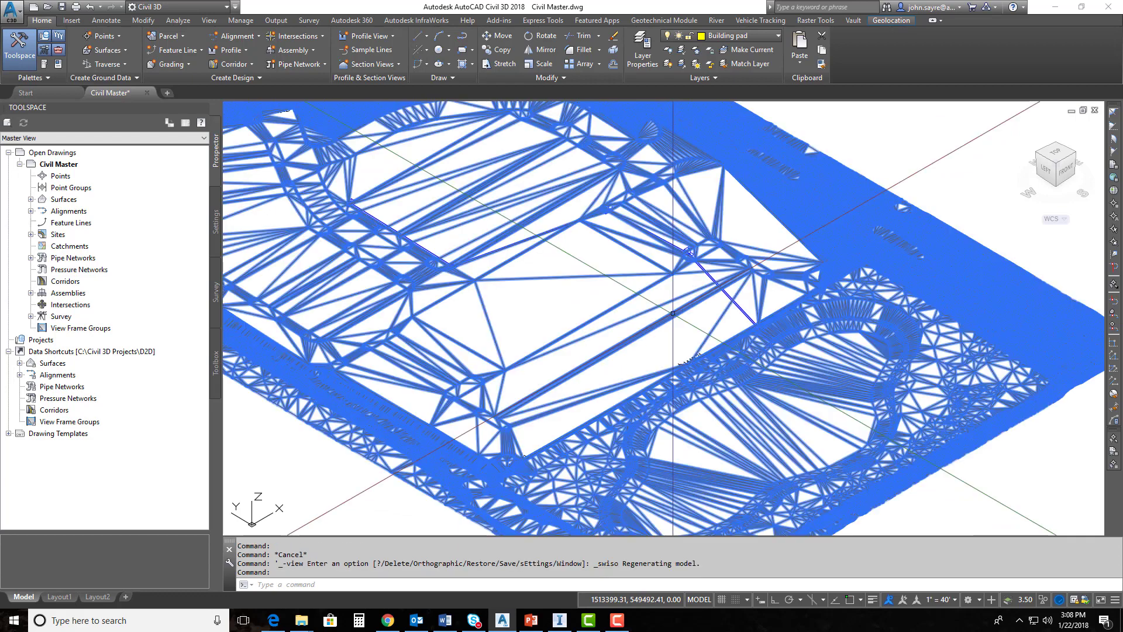
Open Surface Properties for the FG-EG surface to turn its display off
click(672, 313)
right_click(673, 321)
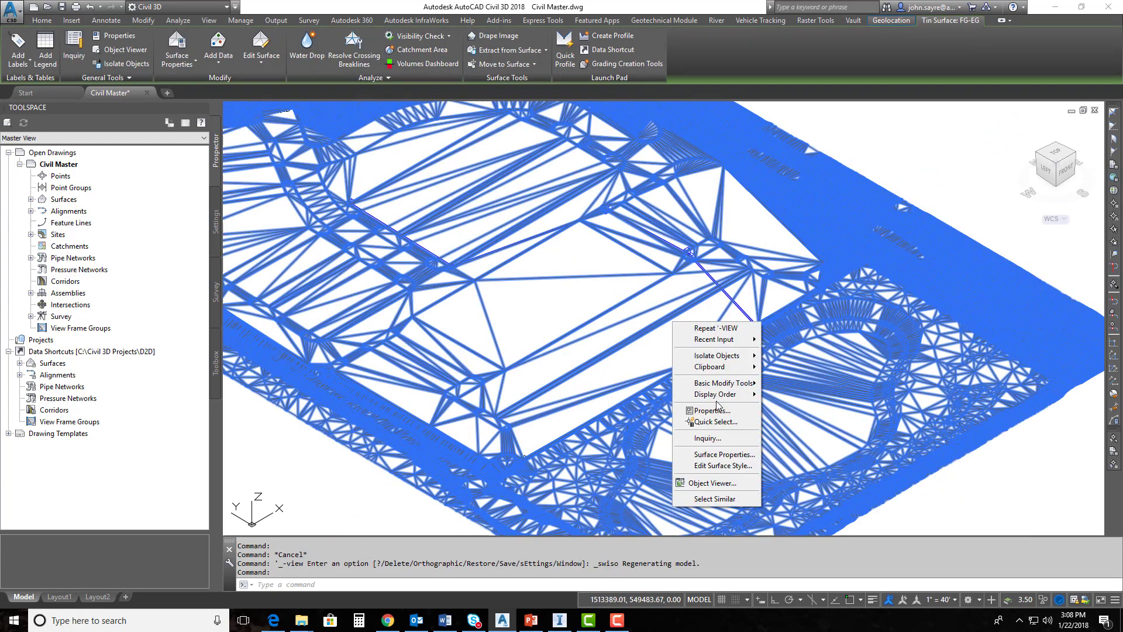
click(722, 454)
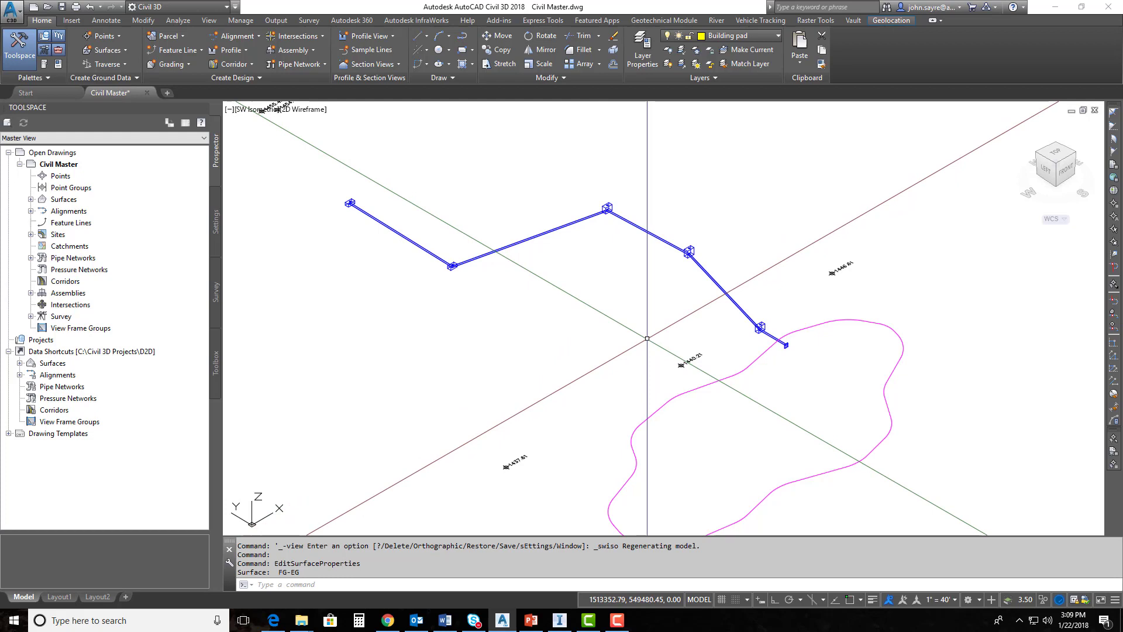
Run CONVERTTO3DSOLIDS and window-select the last structure and neighbouring pipes
text(conver)
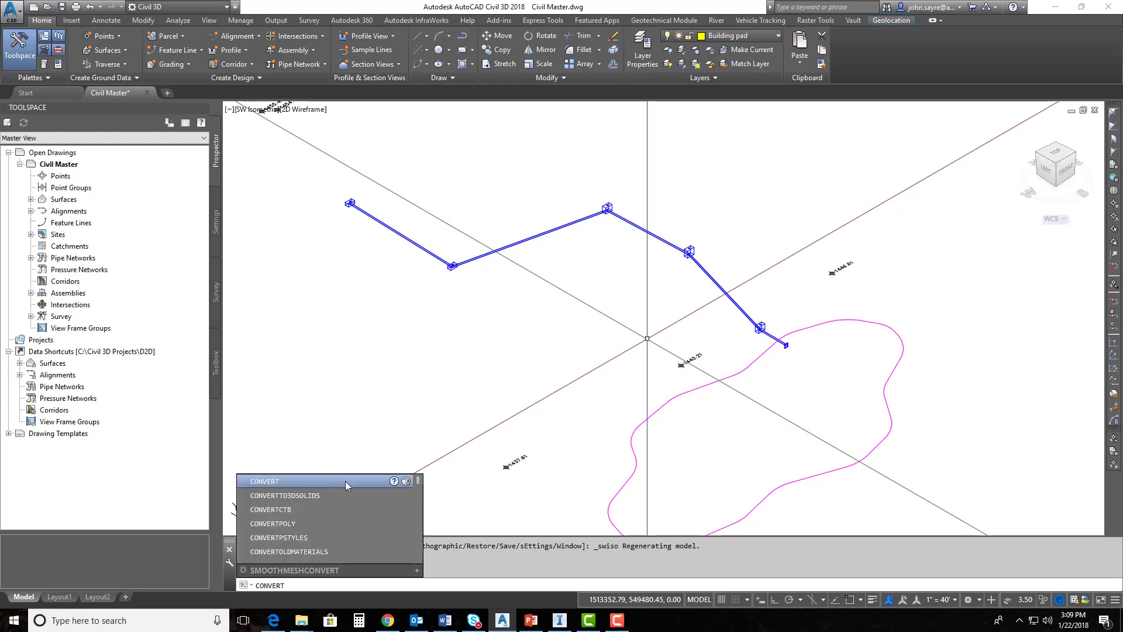
click(307, 500)
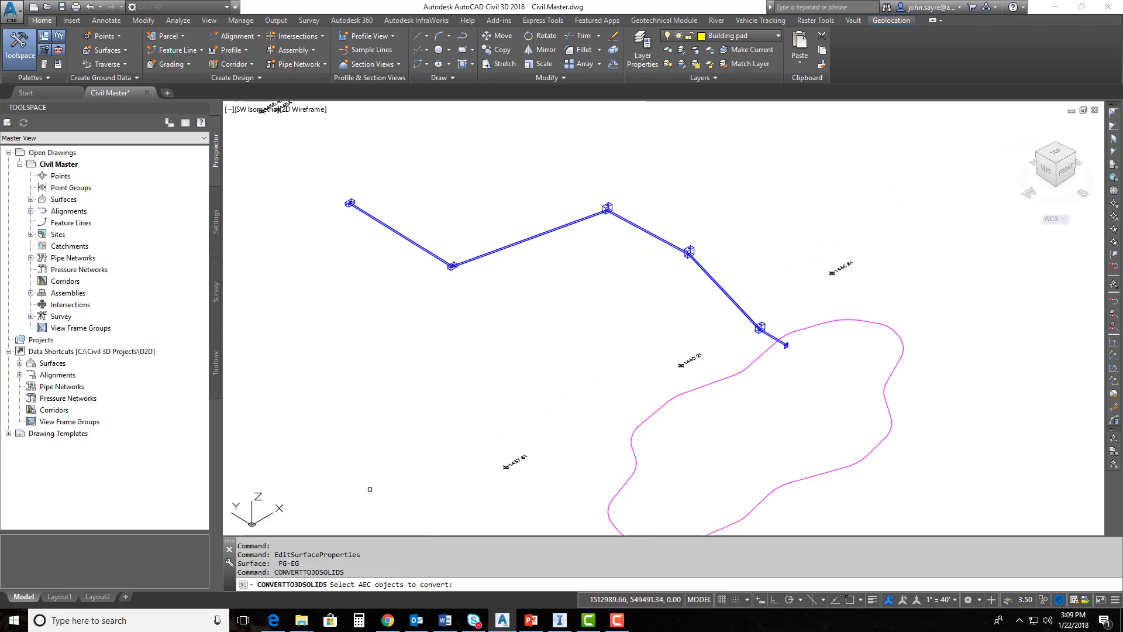
click(736, 307)
click(797, 366)
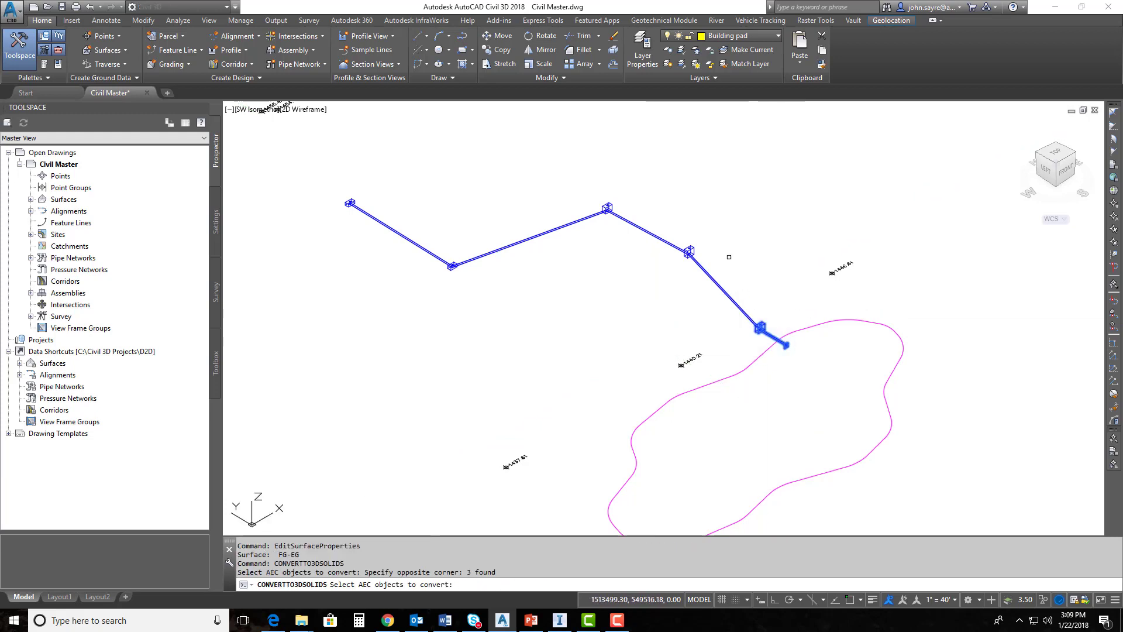
click(724, 229)
click(661, 274)
Add the remaining pipes and structures (11 objects) and convert them, answering No to erasing originals
click(631, 180)
click(518, 258)
click(483, 306)
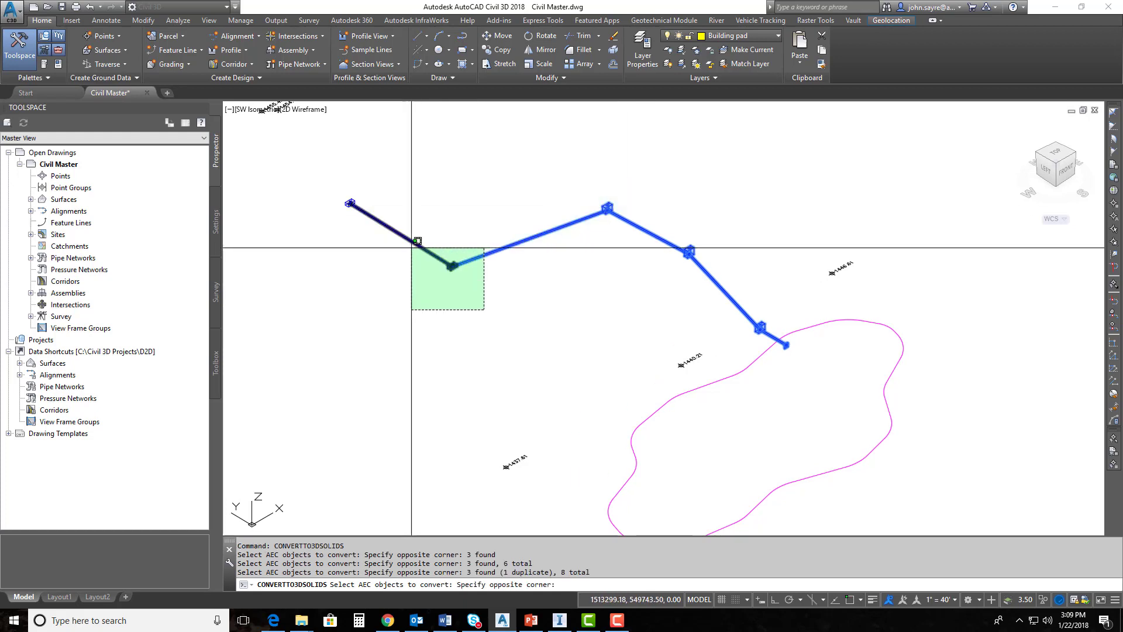
click(388, 188)
click(319, 213)
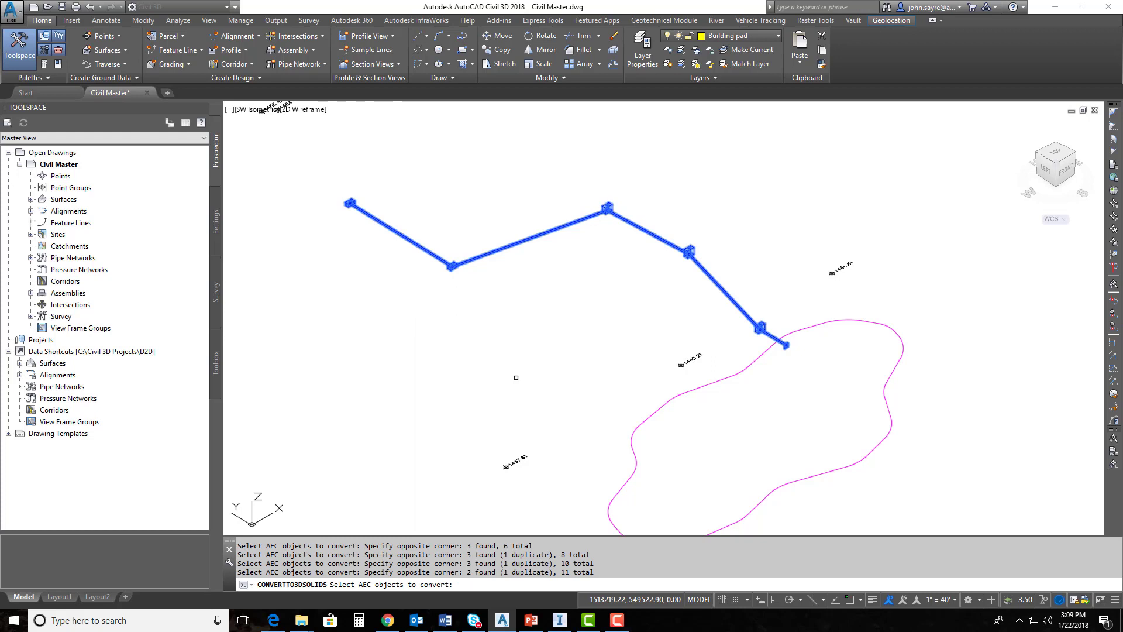
key(Return)
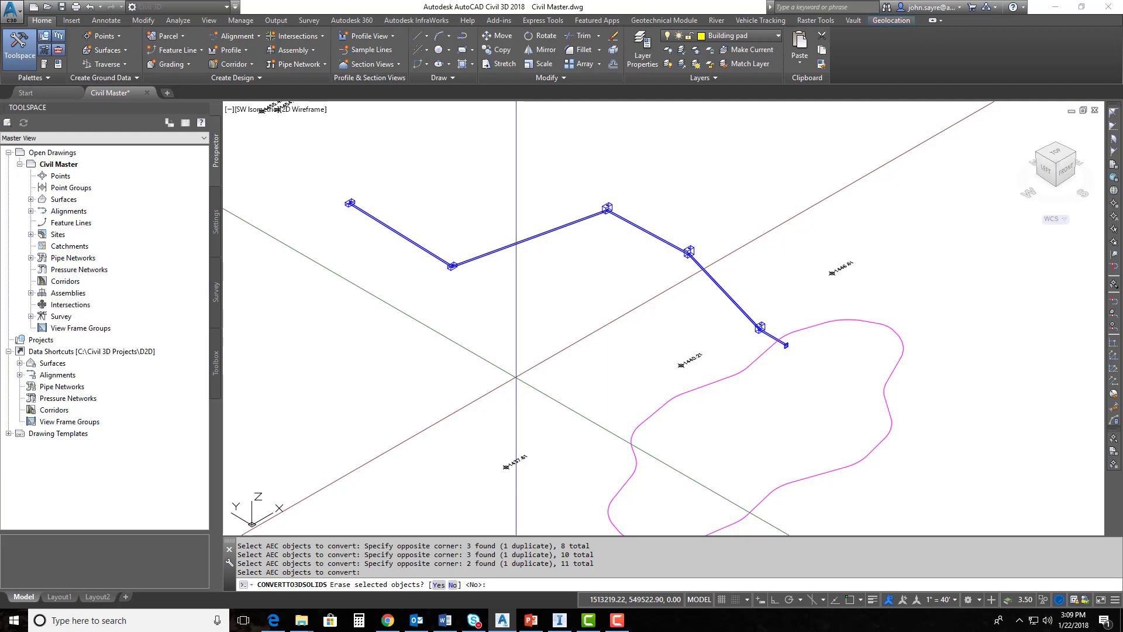
text(n)
key(Return)
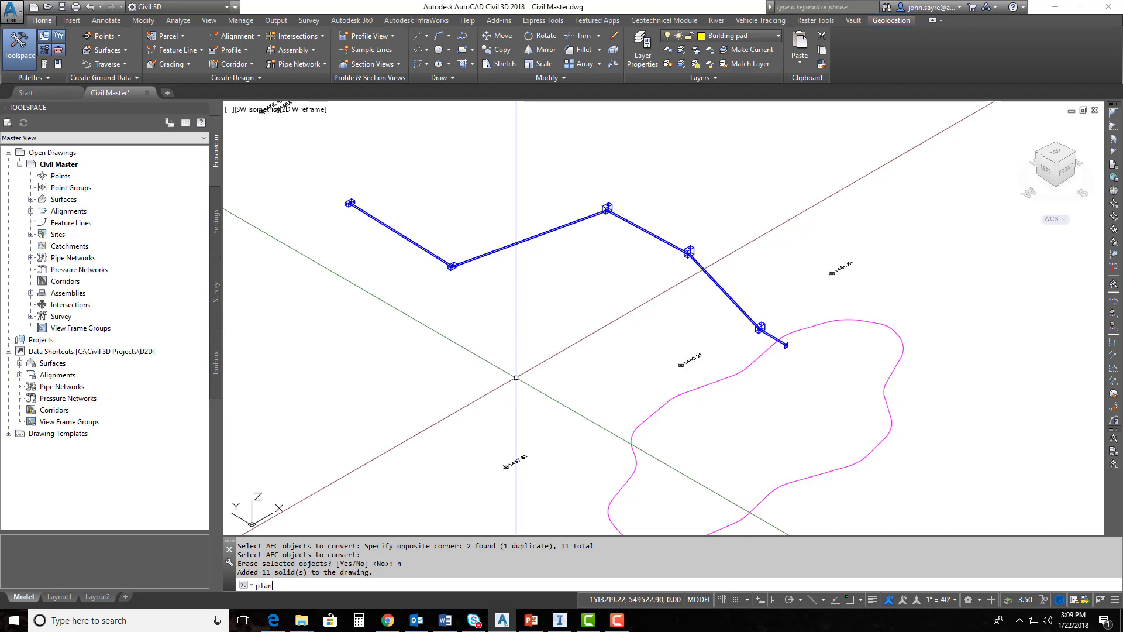
Return to plan view and zoom in on the south end of the pipe run
text(plan)
key(Return)
key(Return)
scroll(732, 289, up, 5)
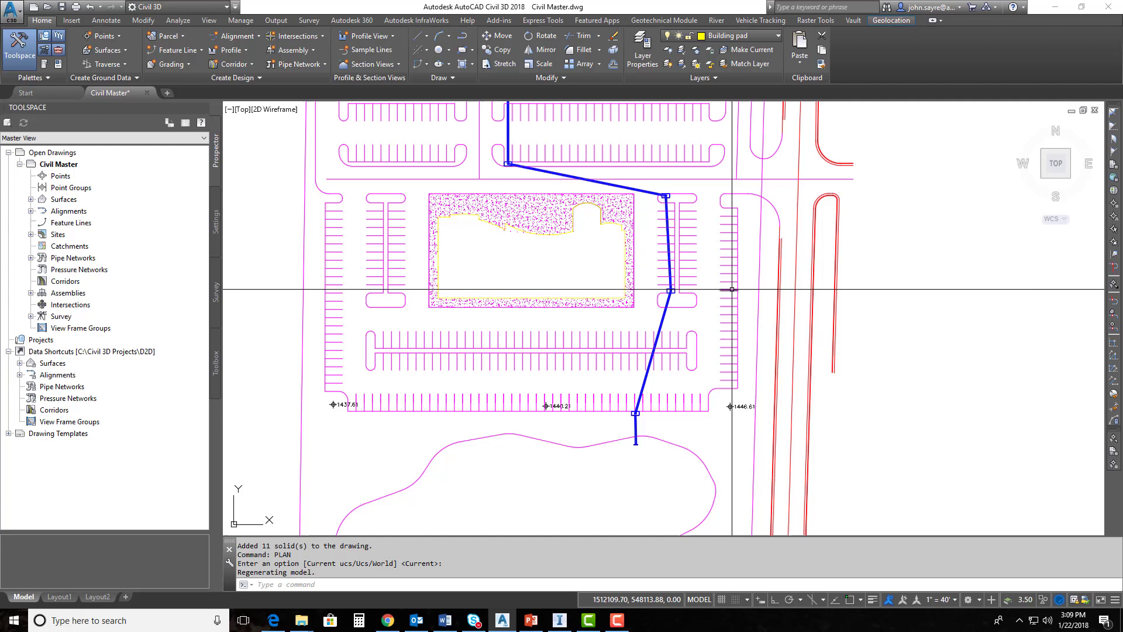
scroll(732, 289, down, 3)
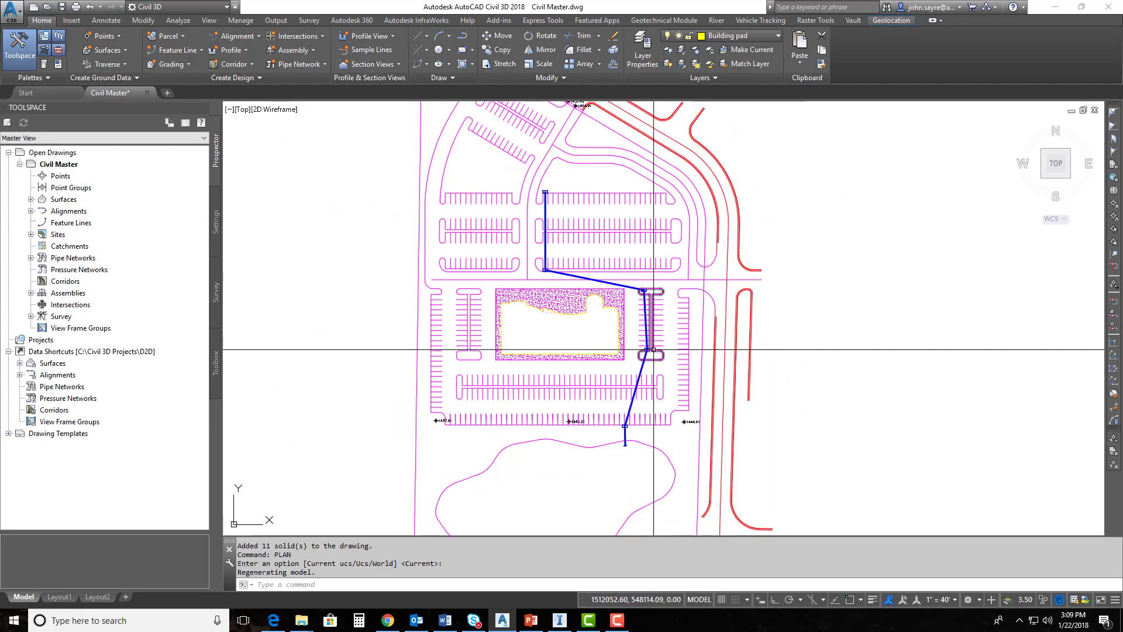
scroll(627, 451, up, 2)
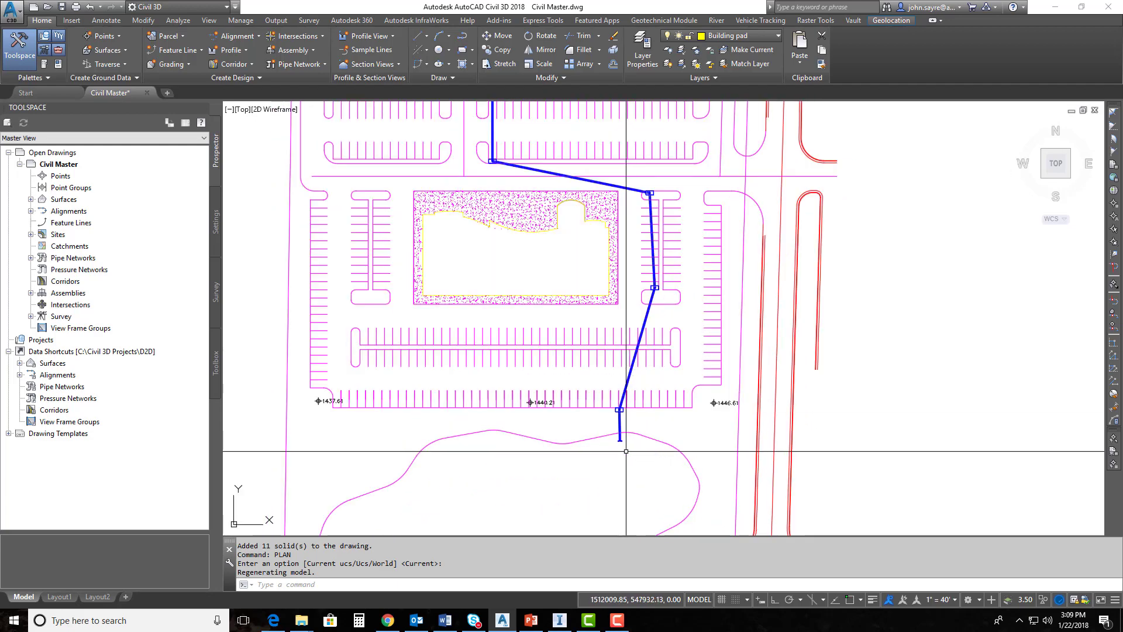
scroll(625, 451, up, 5)
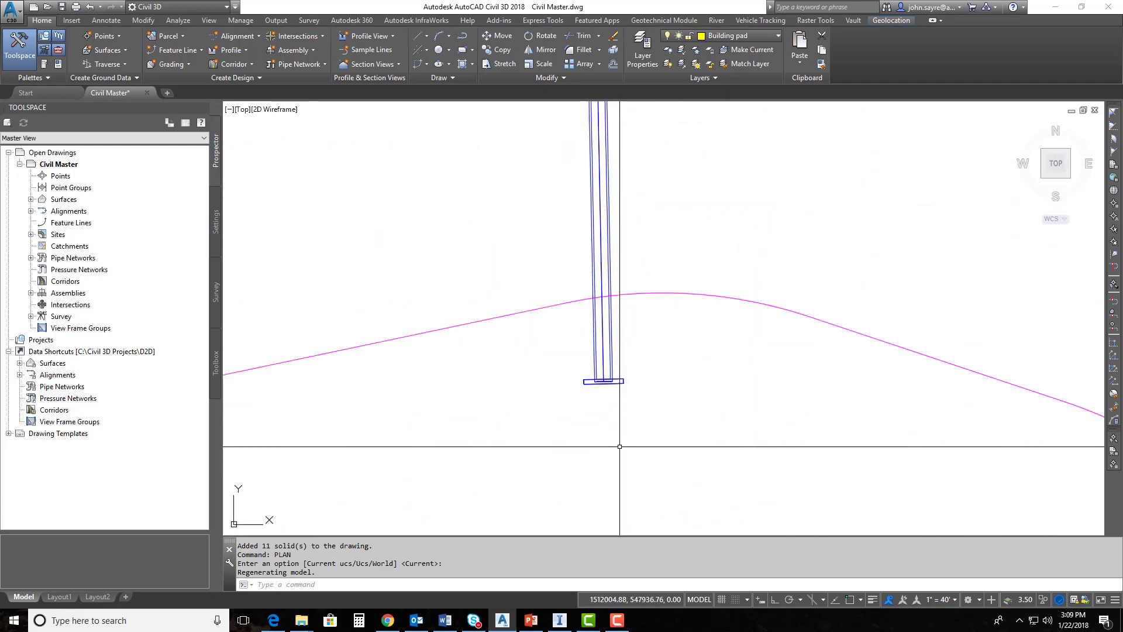
Pick the south-end drainage structure, then dismiss its menu and clear the selection
click(621, 380)
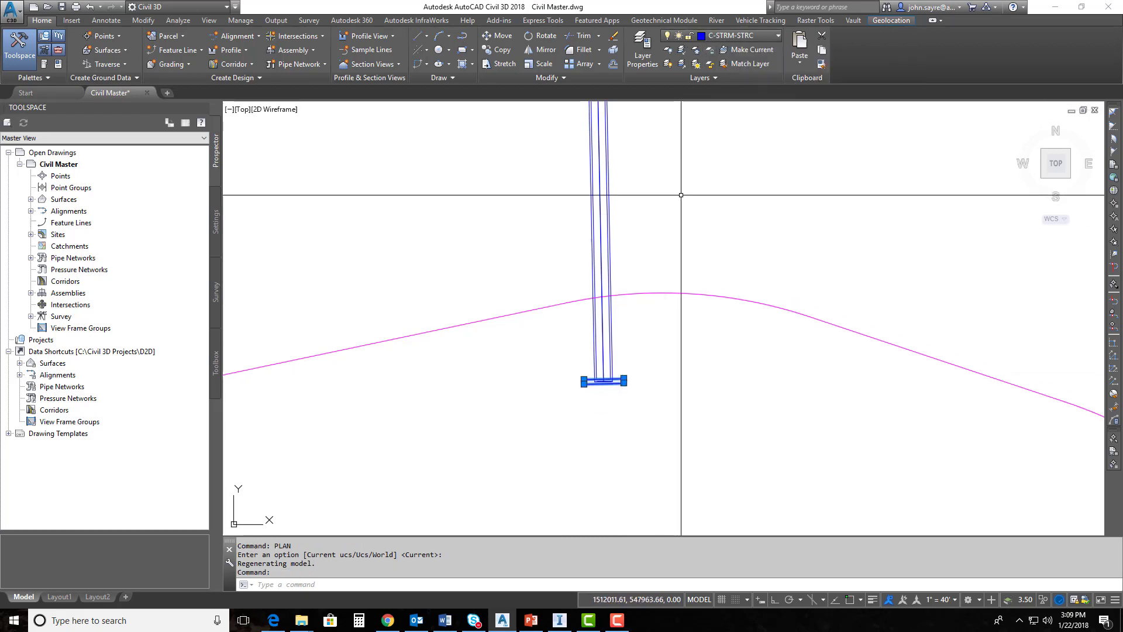
key(Escape)
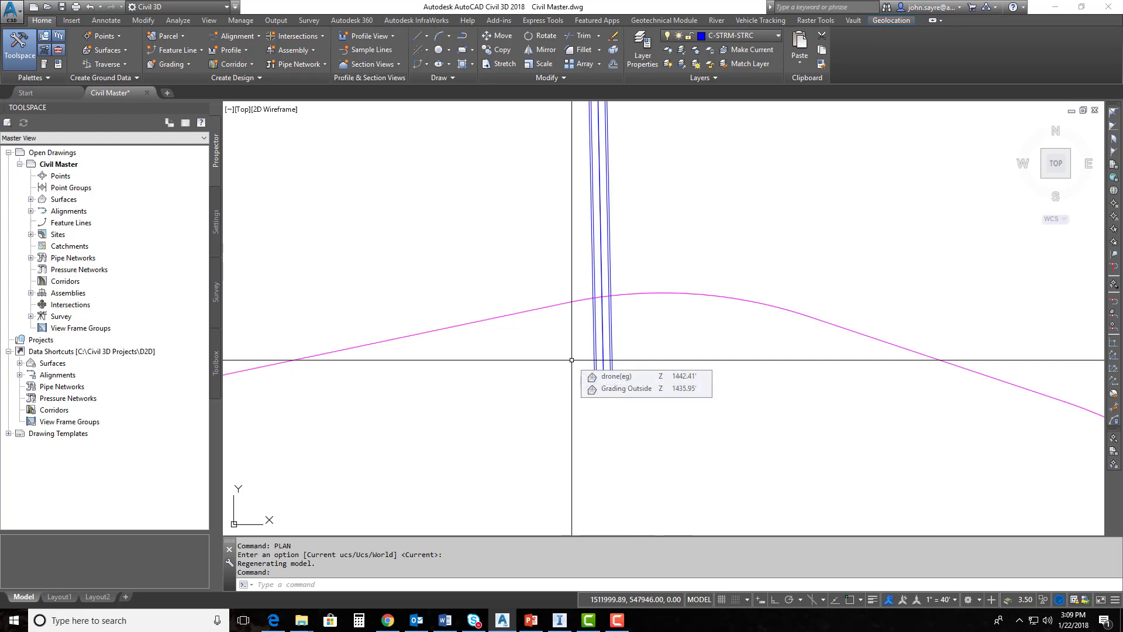
click(600, 359)
right_click(600, 359)
mouse_move(653, 438)
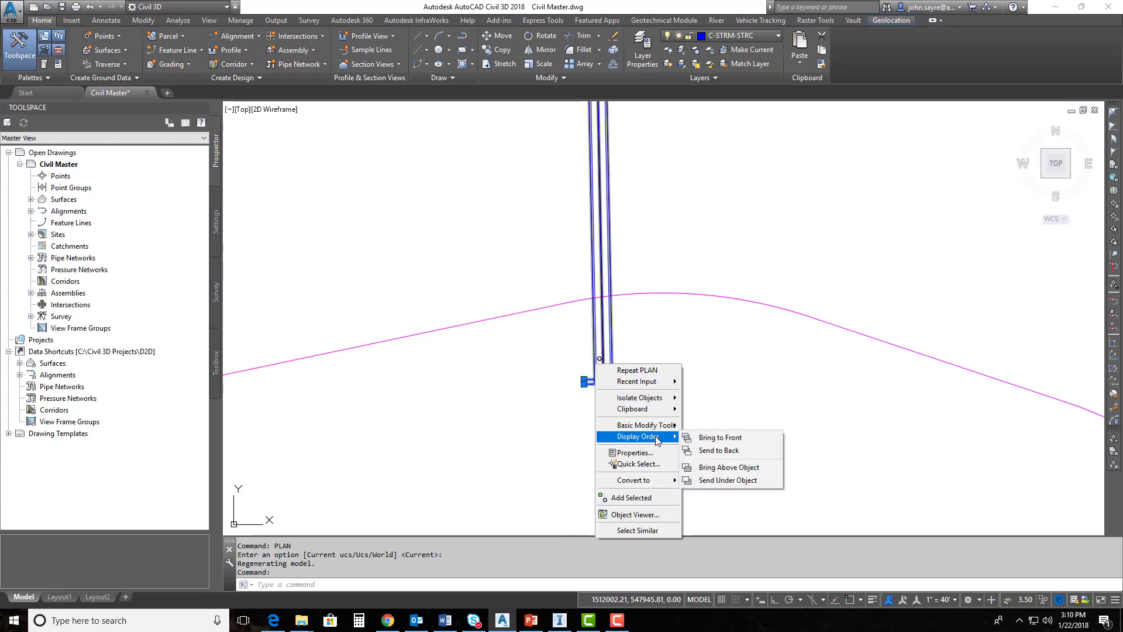
click(705, 352)
click(674, 332)
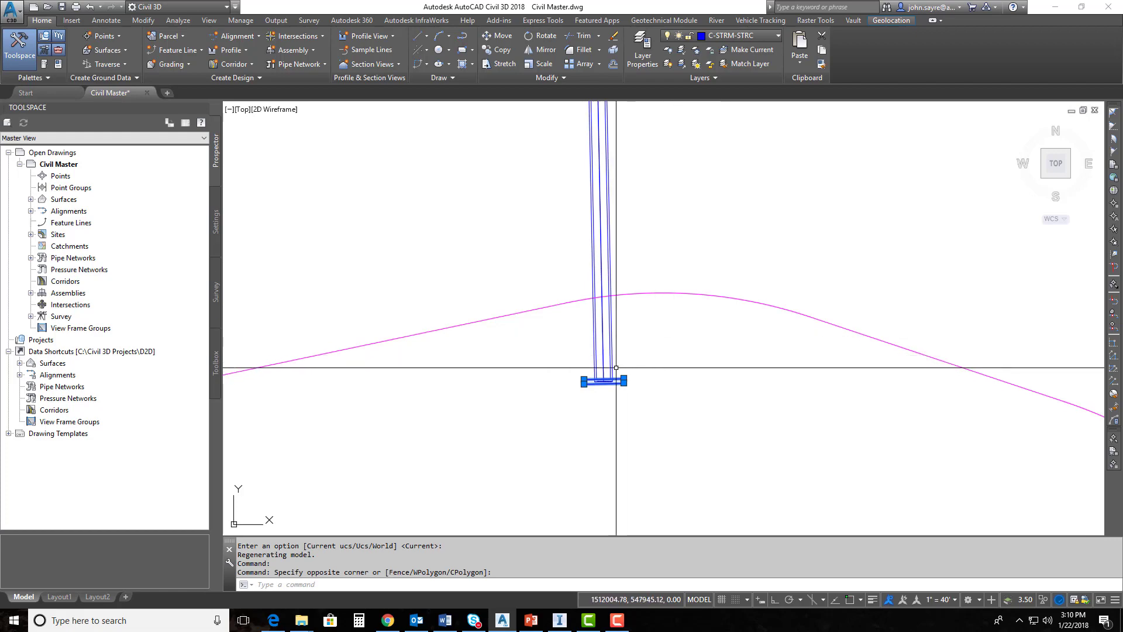
Use Select Similar to select every pipe and structure, then centre the network
scroll(616, 367, down, 5)
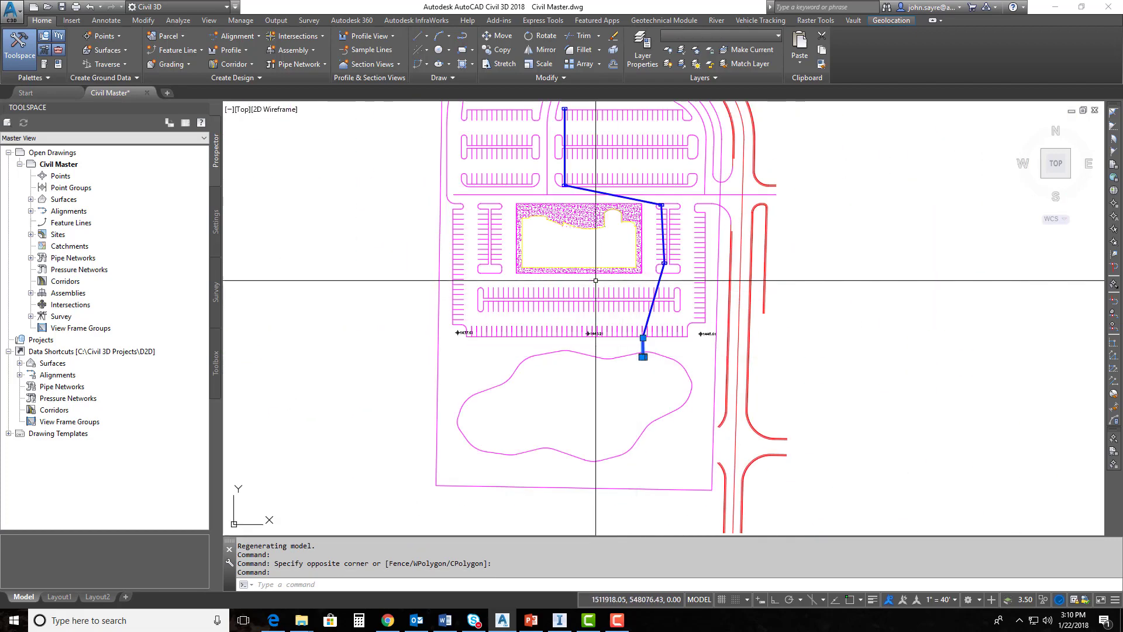
right_click(596, 281)
click(636, 432)
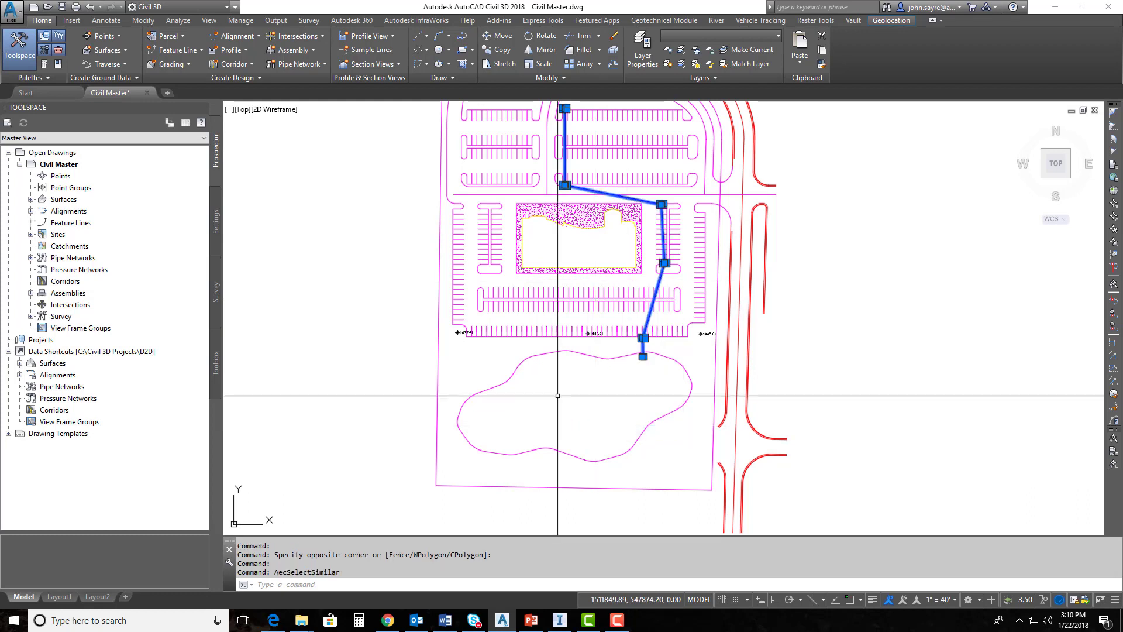
middle_drag(557, 396, 564, 464)
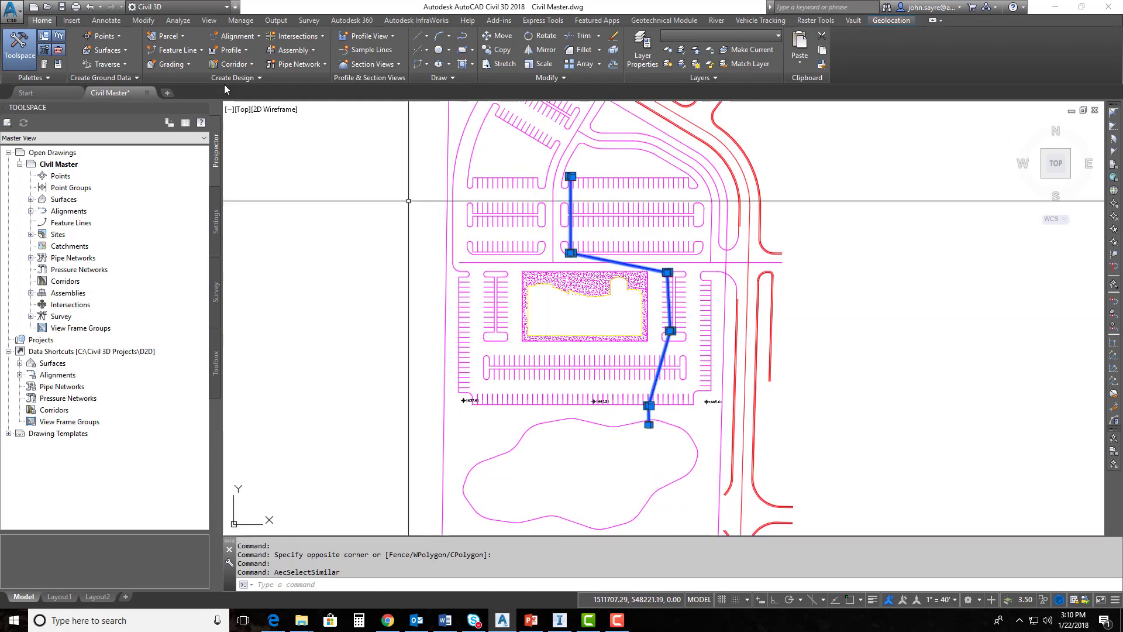
Start an FBX export and browse to the D:\Projects 2018\20180122 folder
click(21, 16)
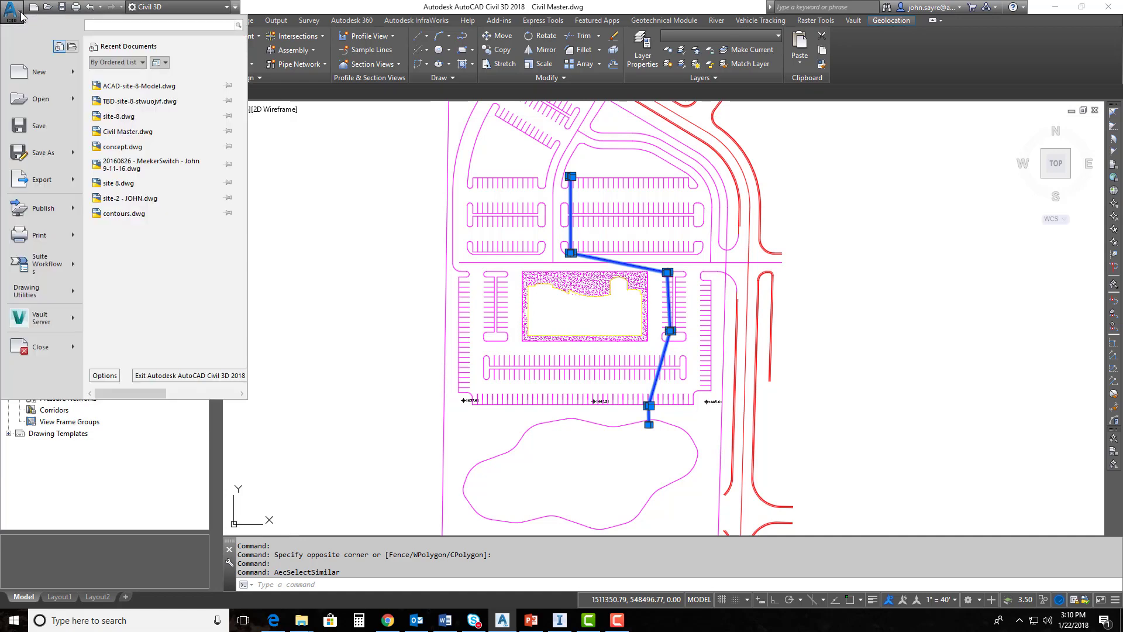
mouse_move(50, 176)
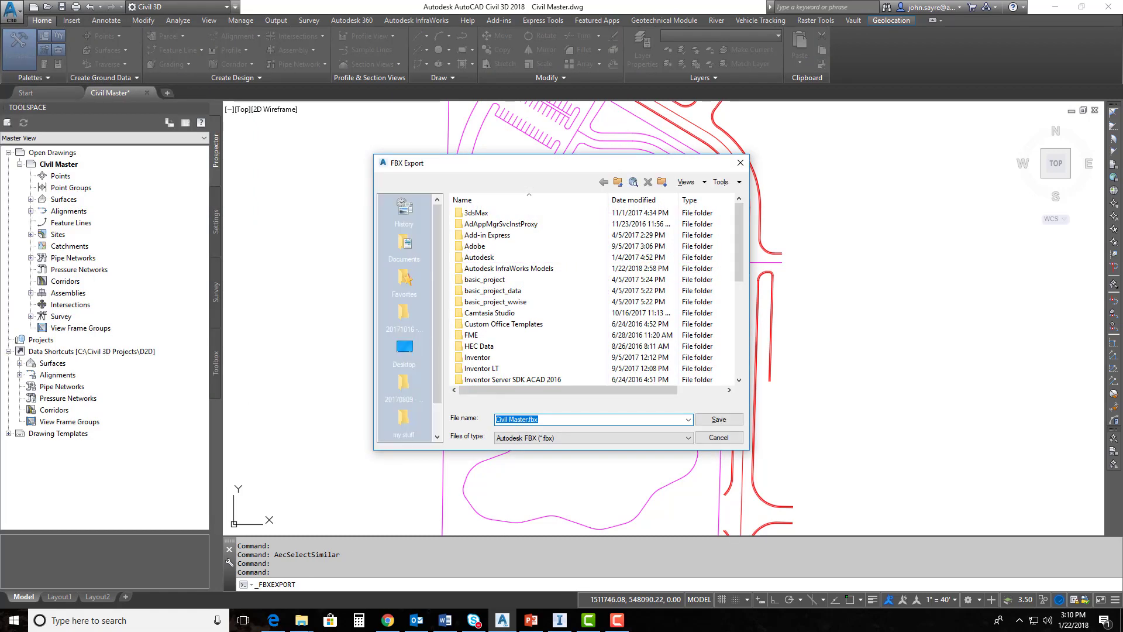
click(588, 188)
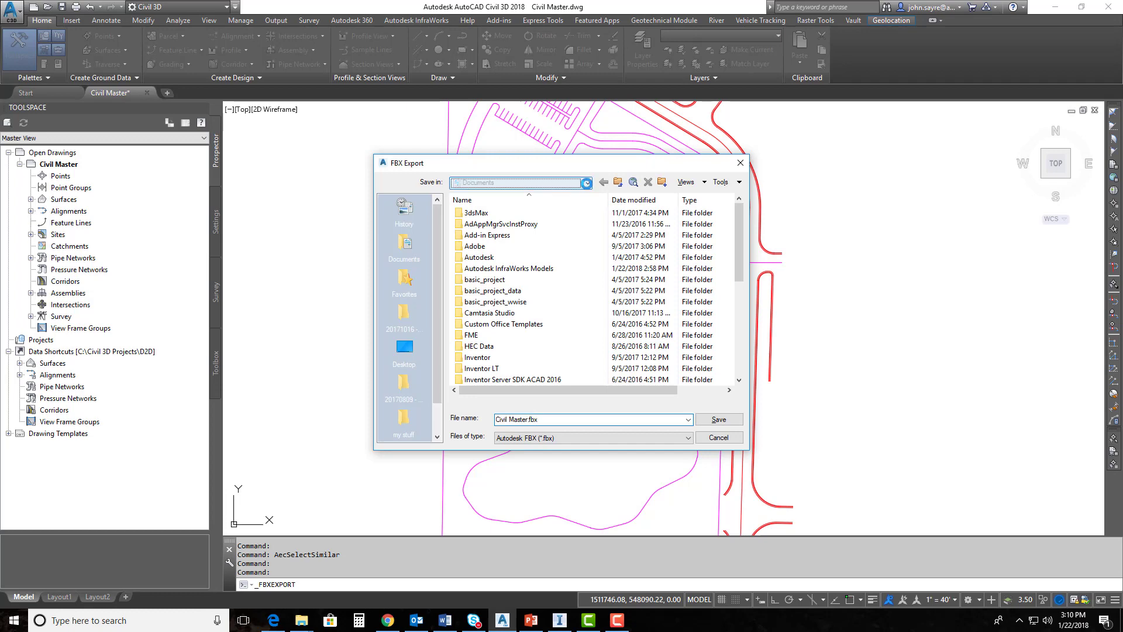
click(514, 232)
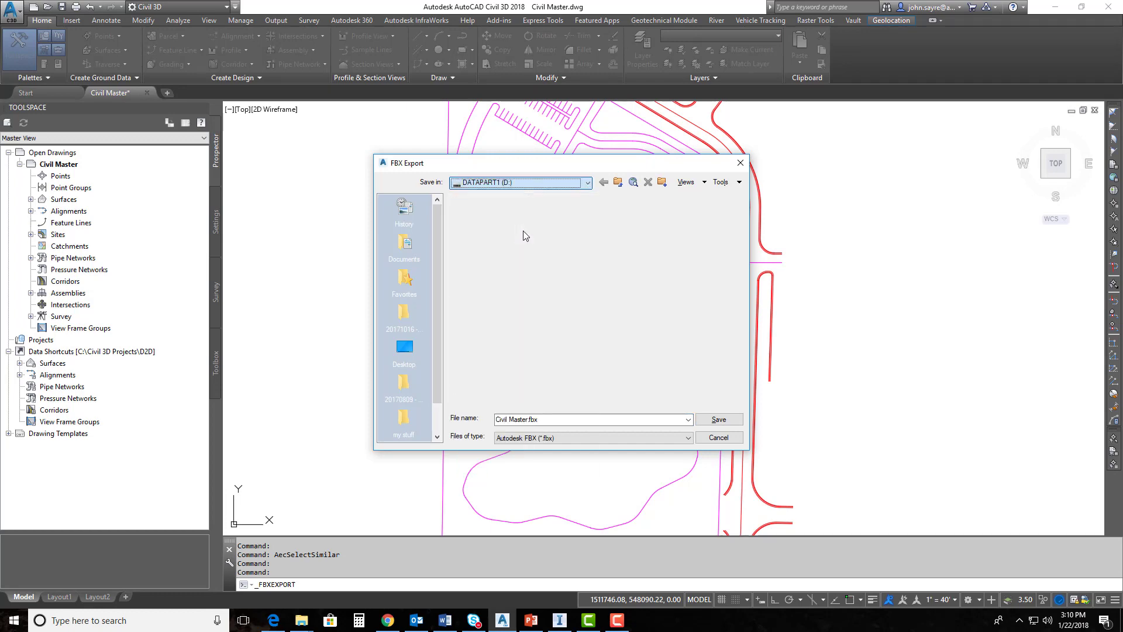
scroll(522, 293, down, 5)
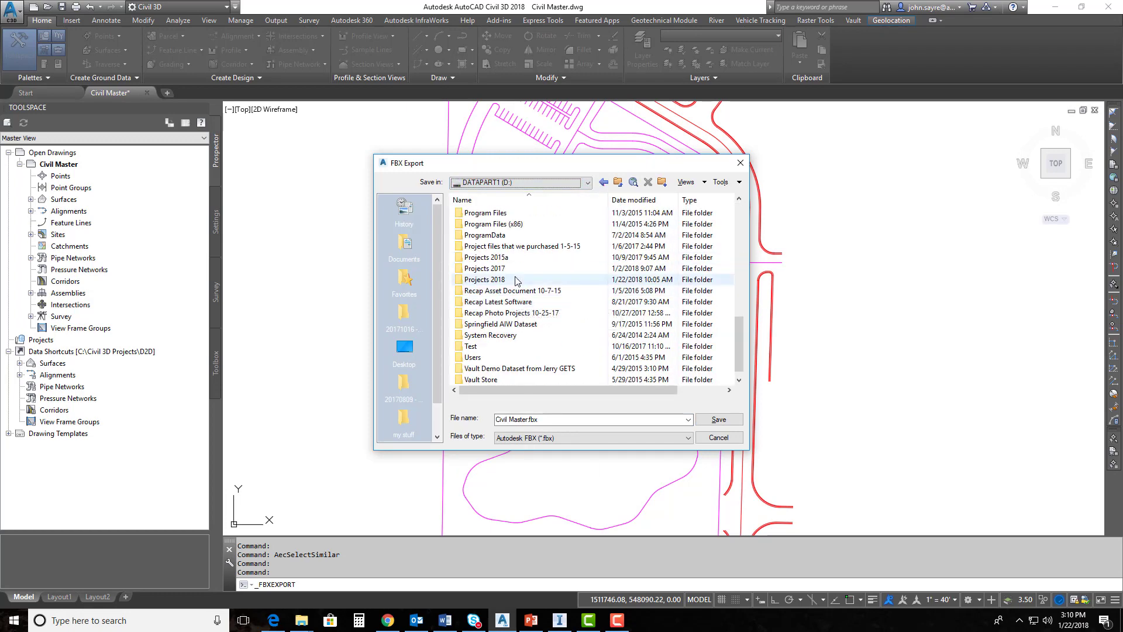
double_click(517, 279)
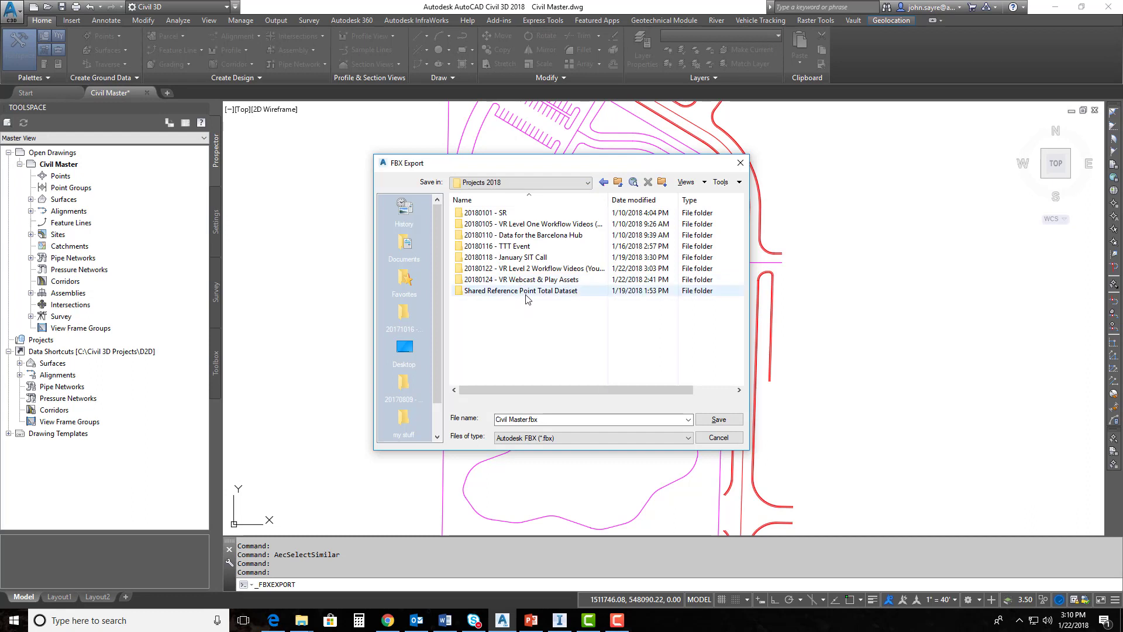
double_click(528, 269)
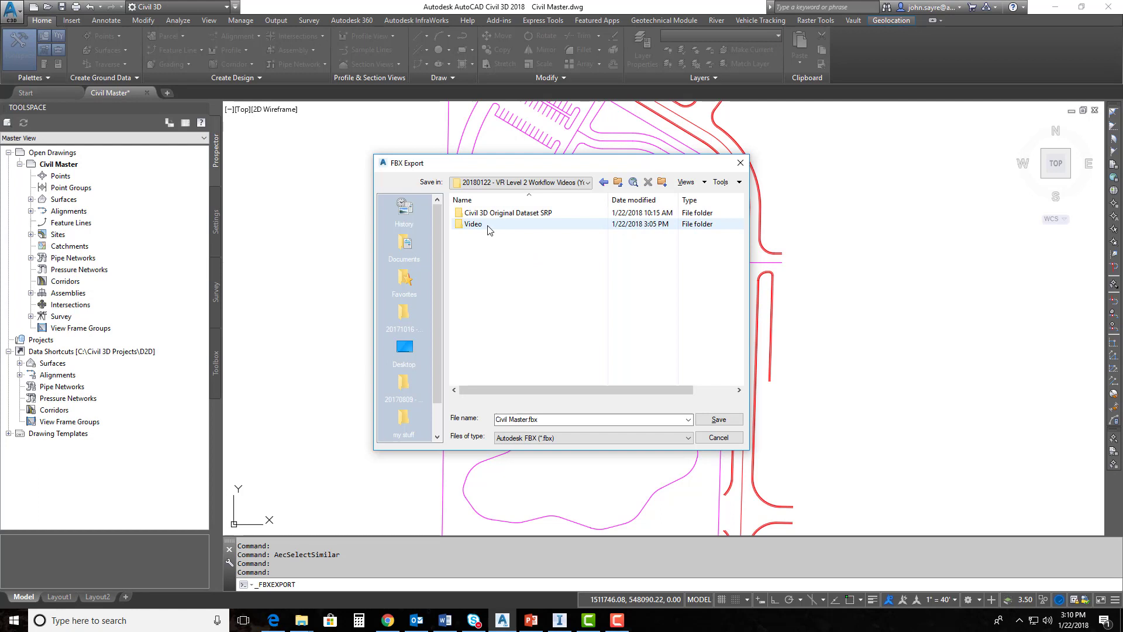
Create and open a 'civil 3d FBX OUT' folder and save the file as 'pipes and structures'
click(662, 182)
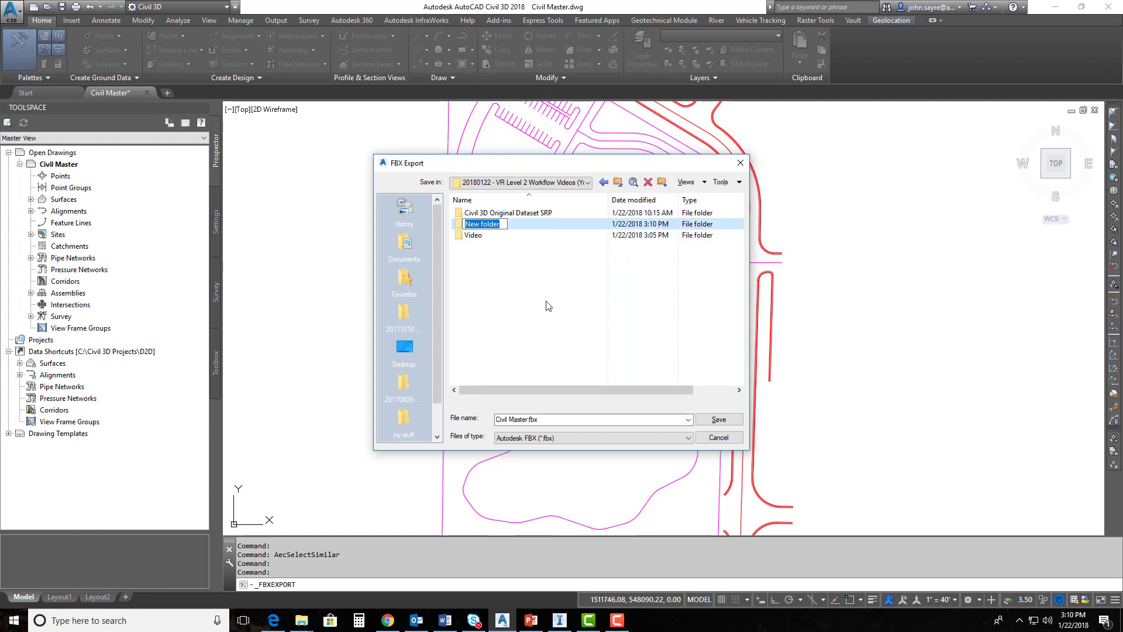
text(Vi)
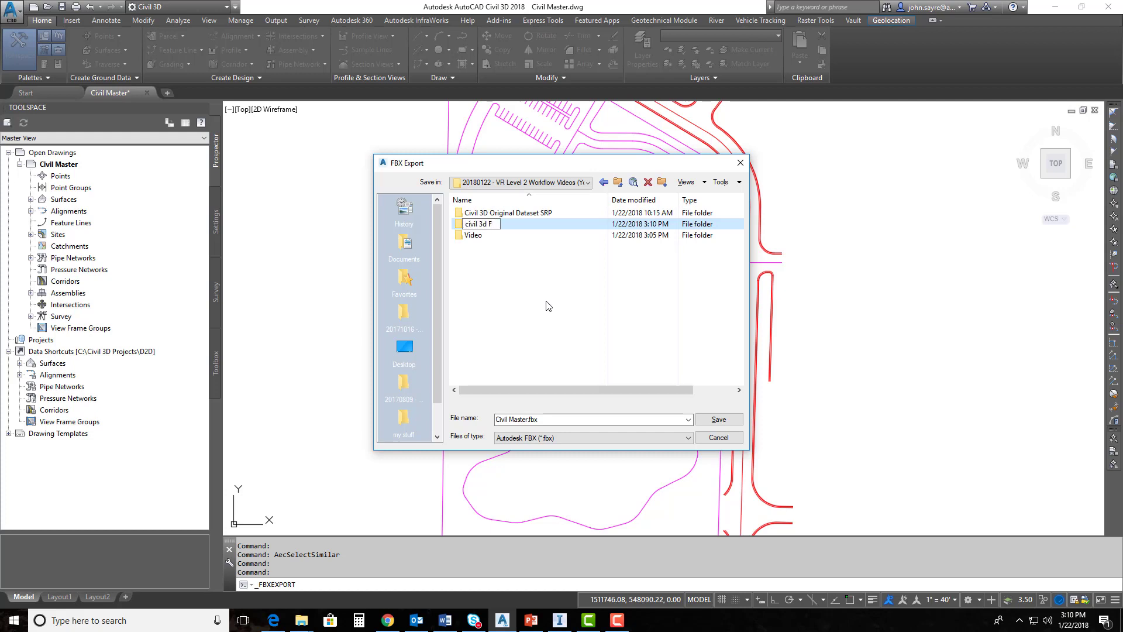
text(OUT)
key(Return)
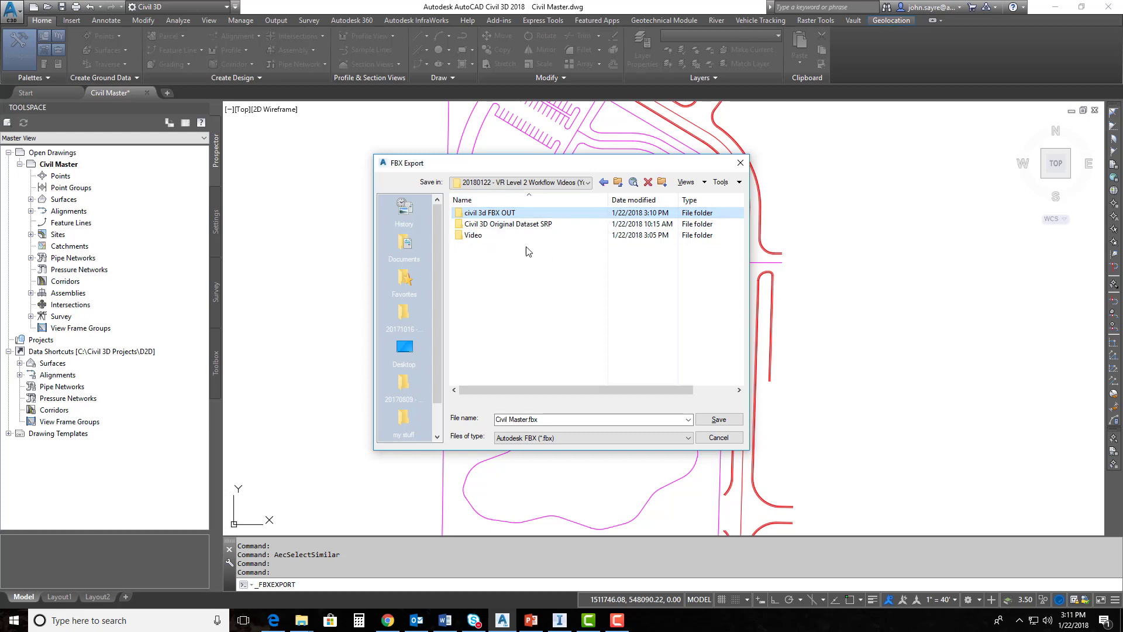
double_click(496, 214)
click(542, 421)
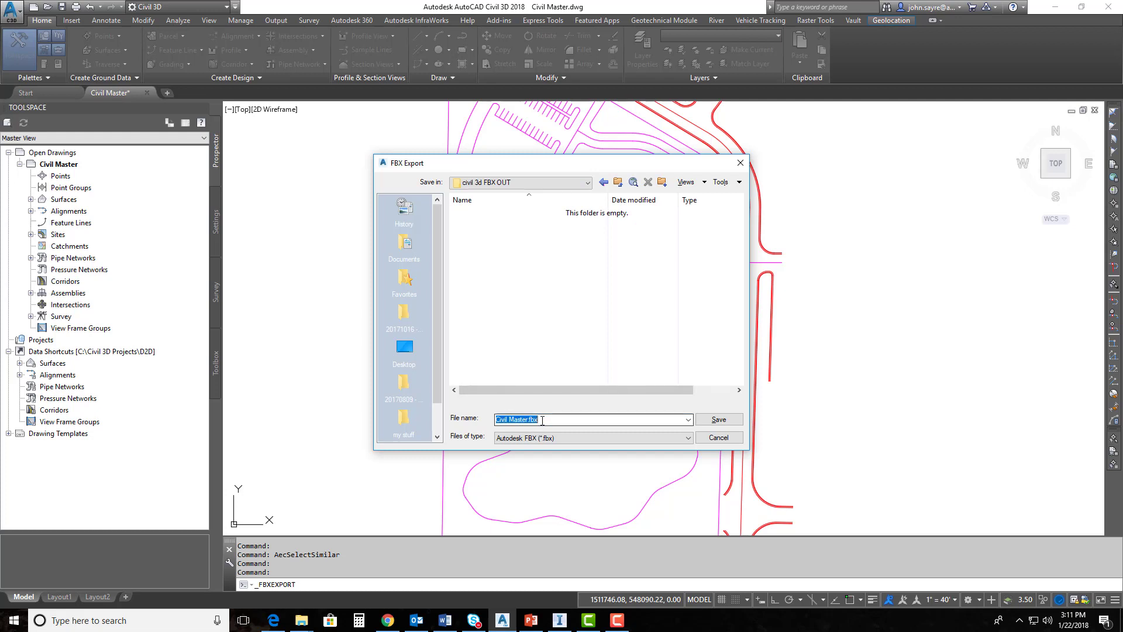
text(pipes and struct)
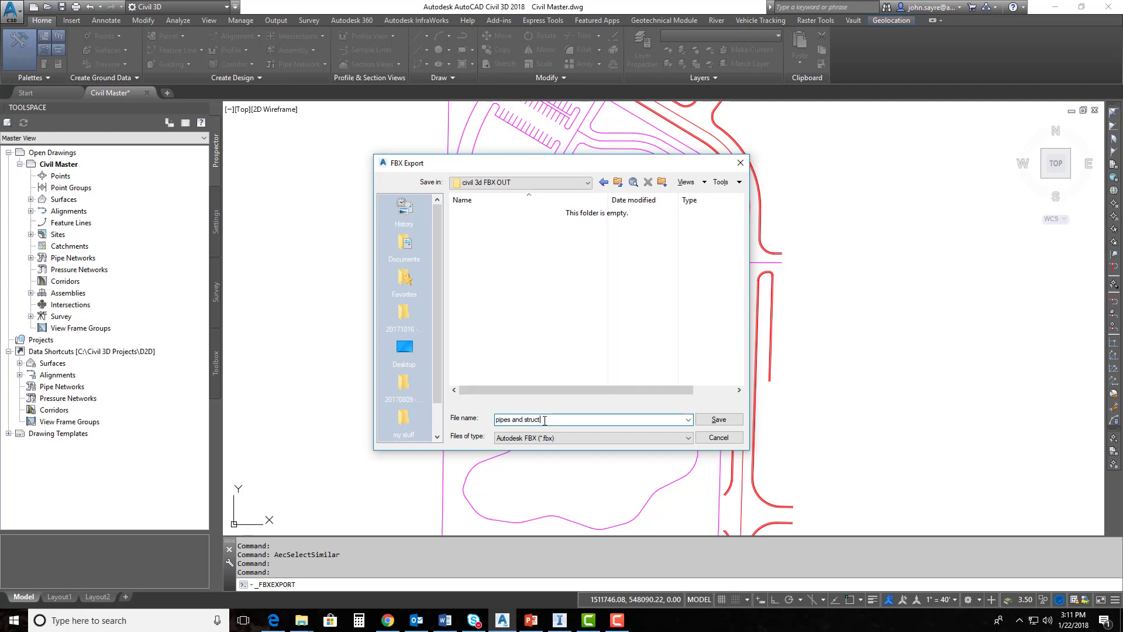
text(ures)
click(718, 419)
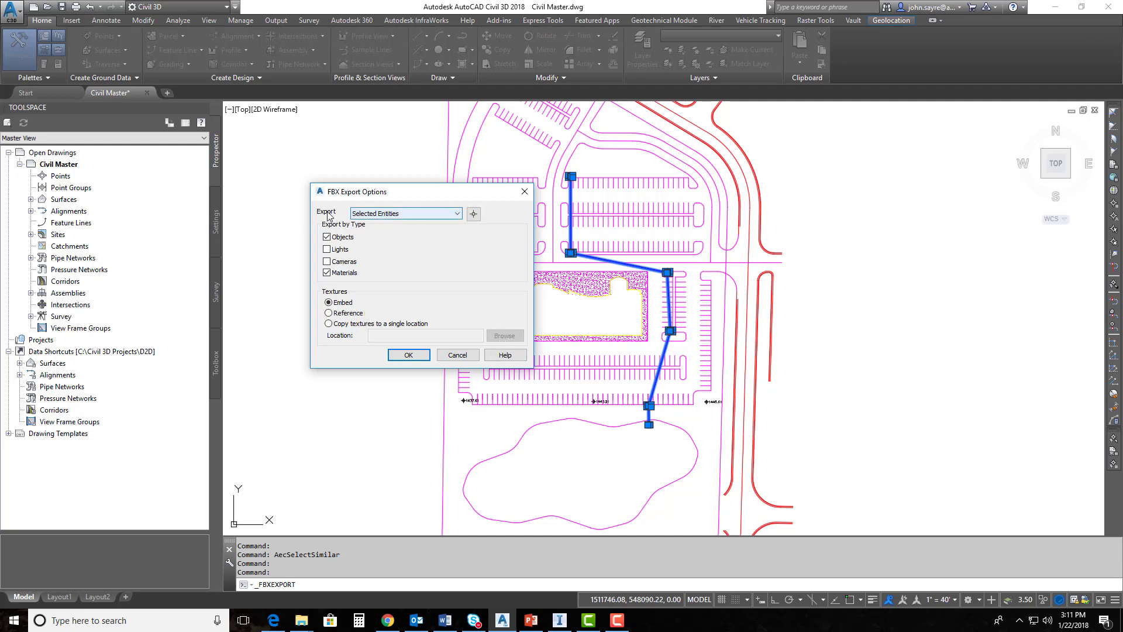
Pick the 11 pipe network objects as the FBX selection and confirm the export options
click(474, 215)
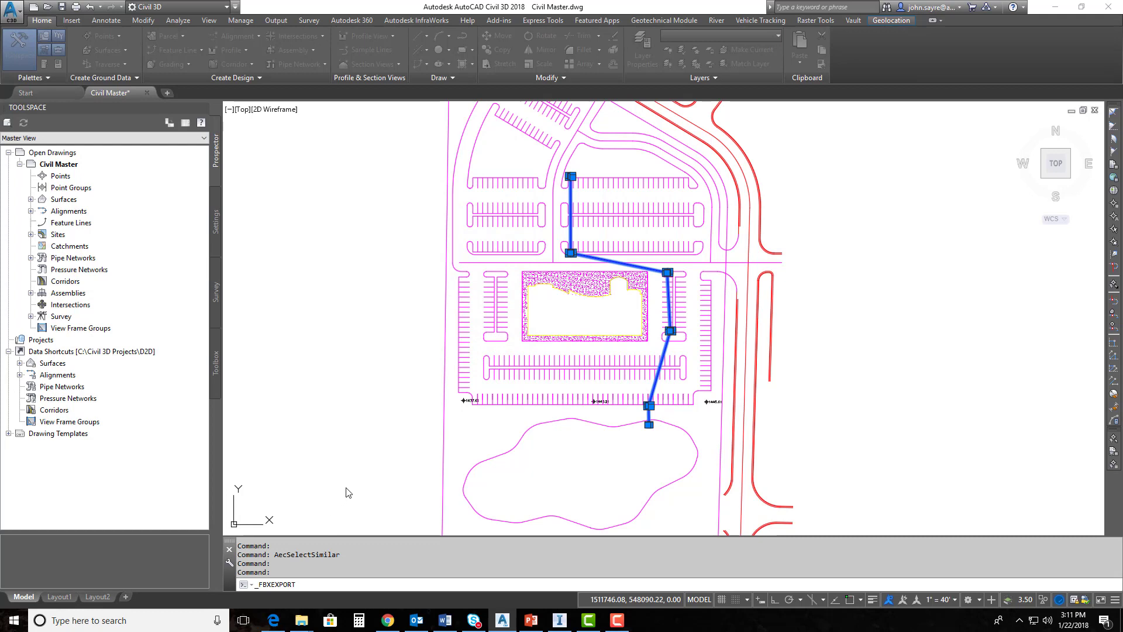
key(Return)
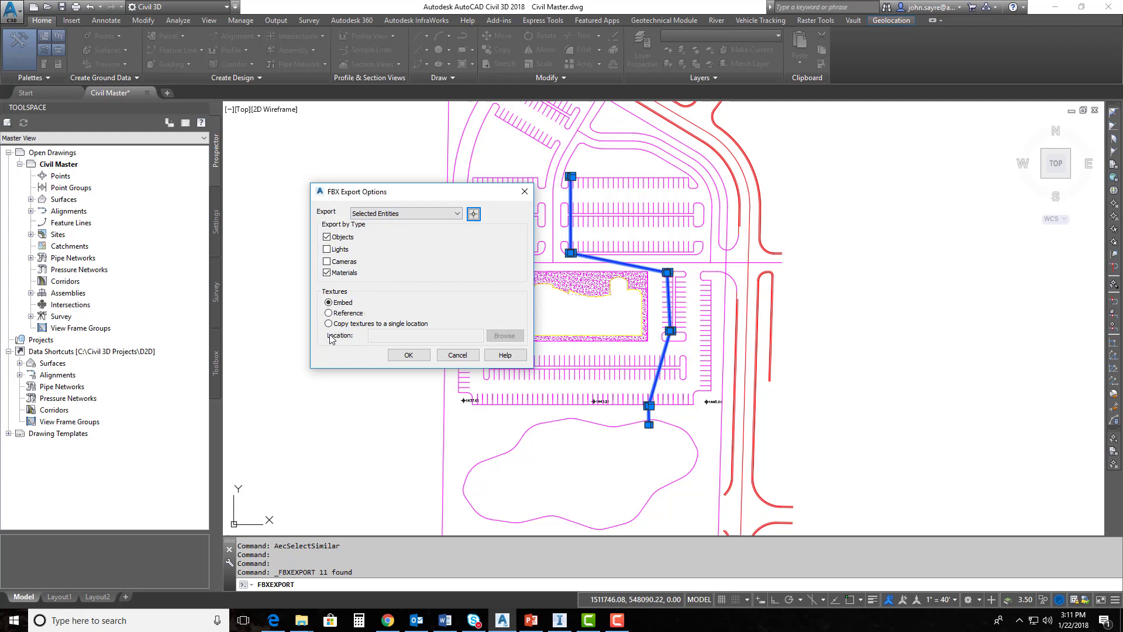
key(Return)
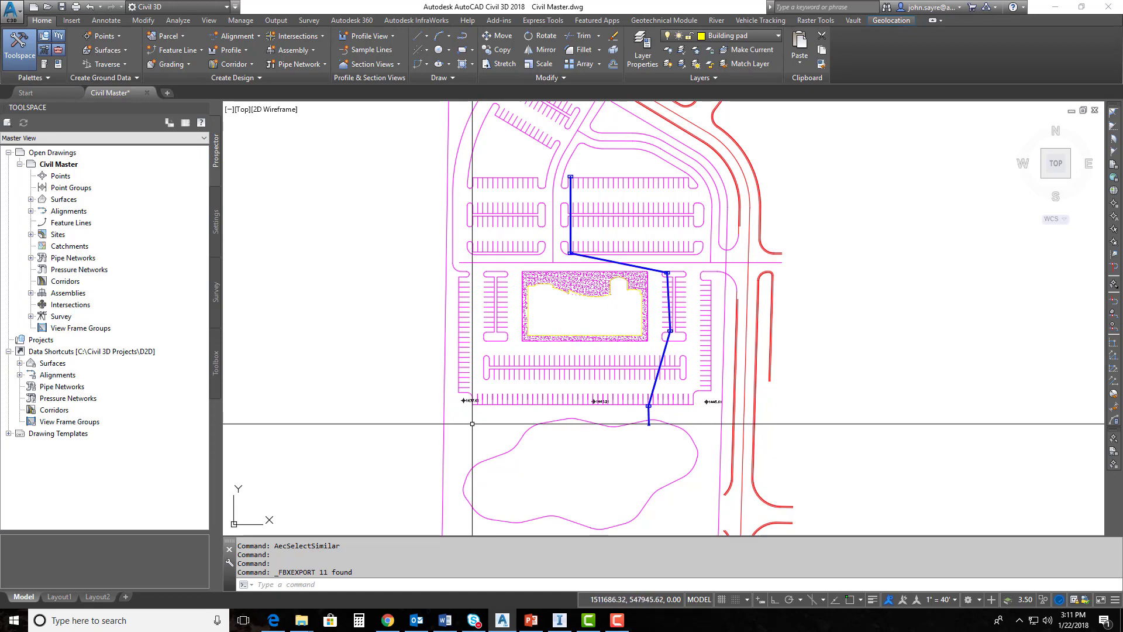
Switch to InfraWorks, pan the model, and show Manage > Data Sources
click(560, 621)
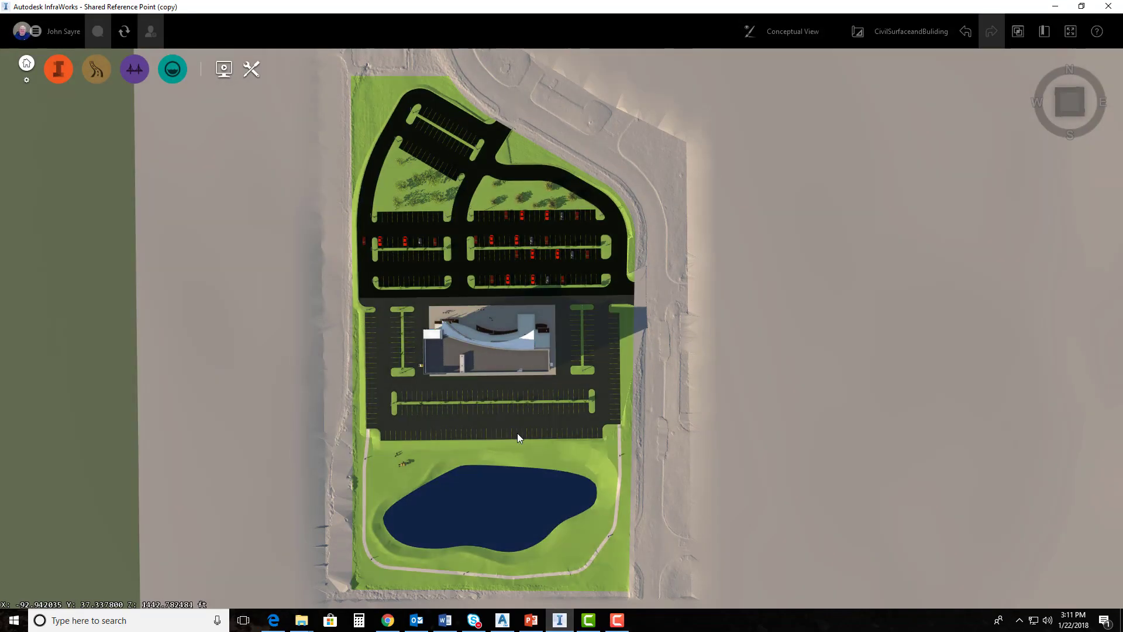
drag(577, 398, 636, 391)
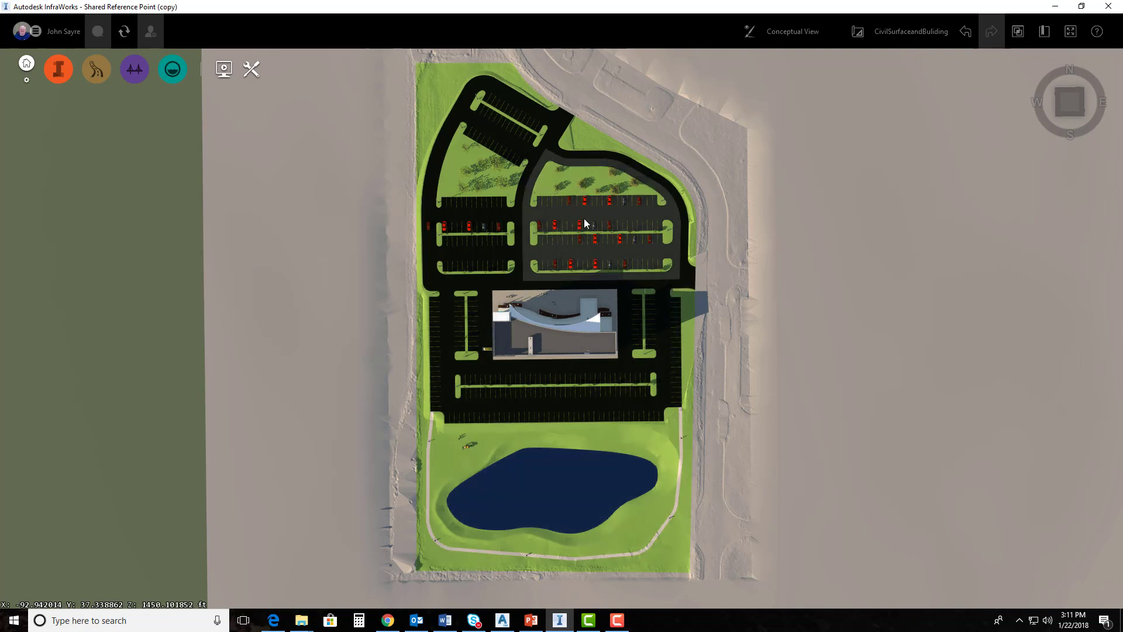
click(58, 69)
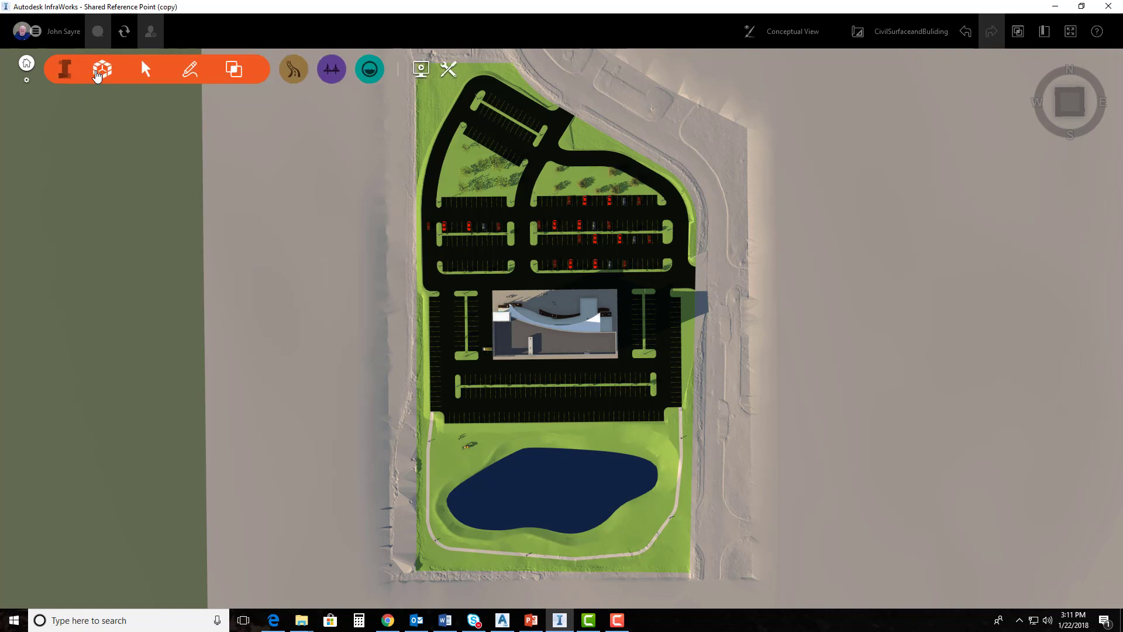
click(97, 71)
click(44, 111)
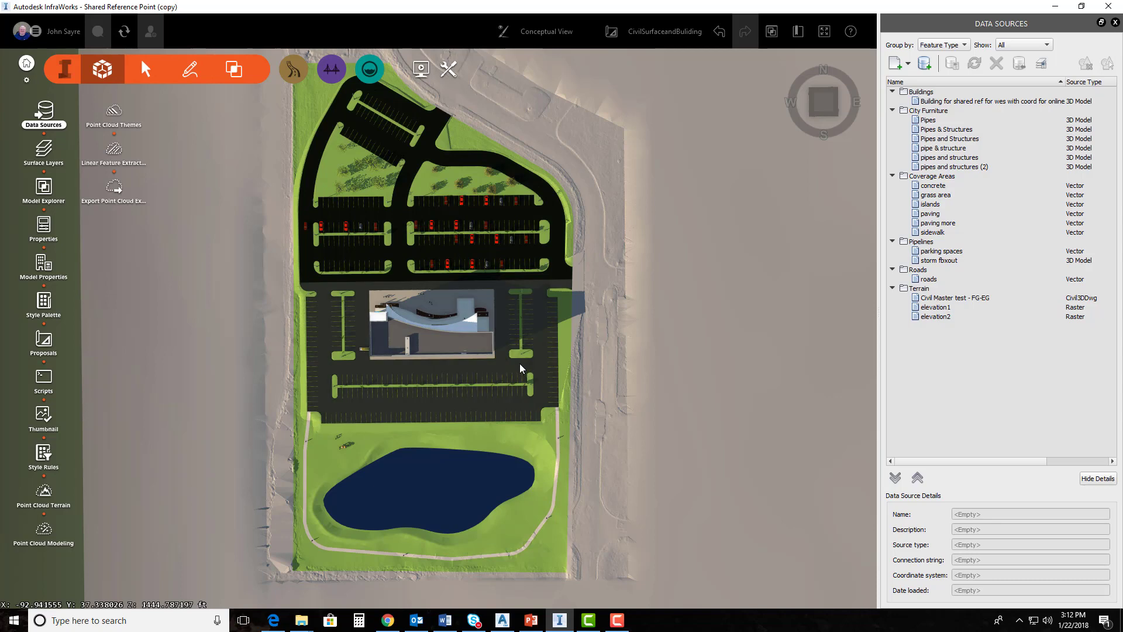
Zoom and pan the 3D view until the building, parking lots and pond all fit on screen
click(504, 365)
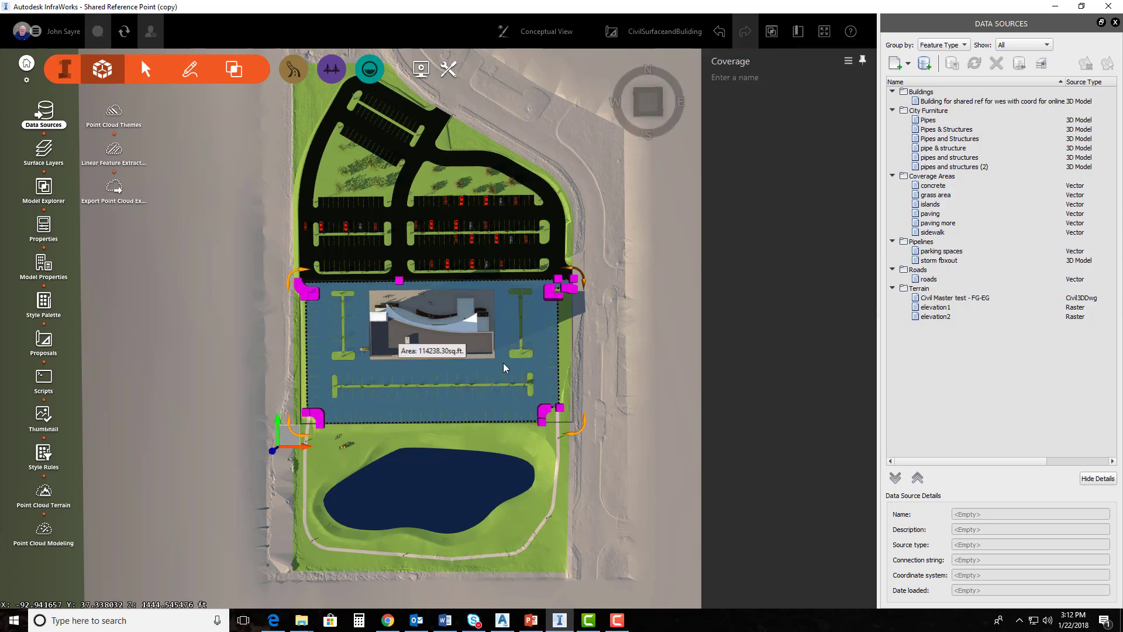
key(Escape)
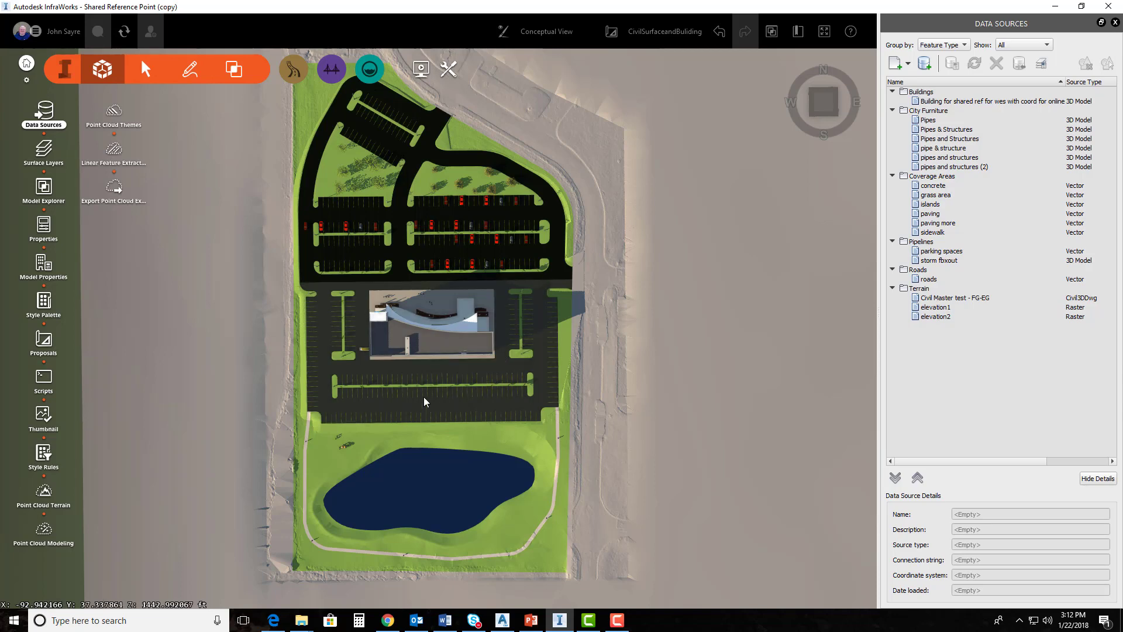
scroll(328, 455, up, 6)
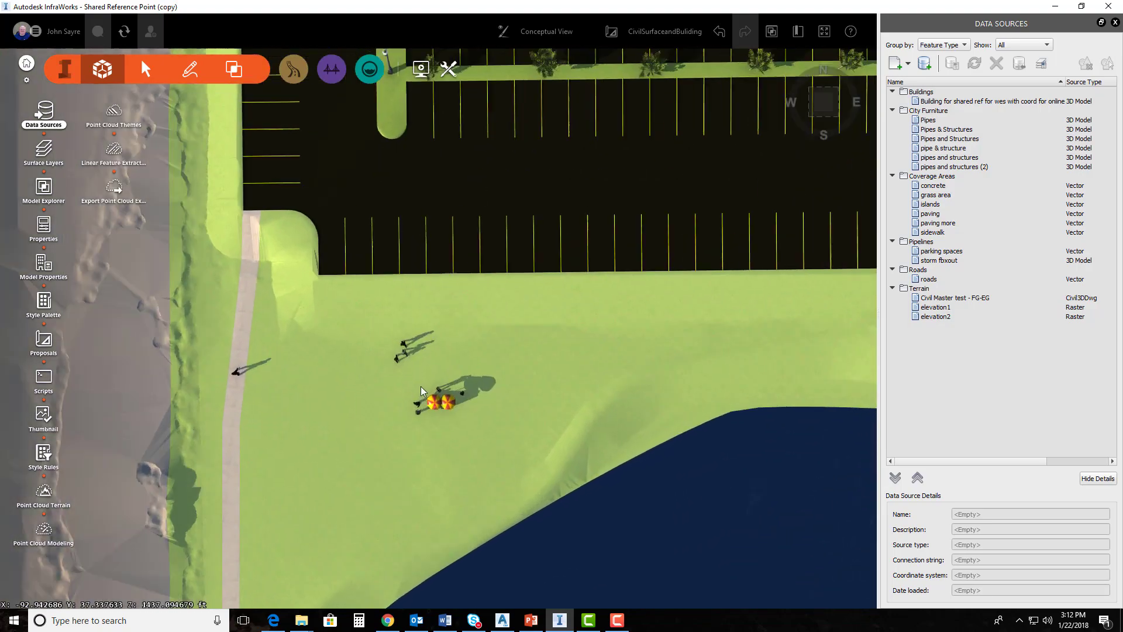
middle_drag(421, 391, 497, 560)
scroll(468, 497, down, 6)
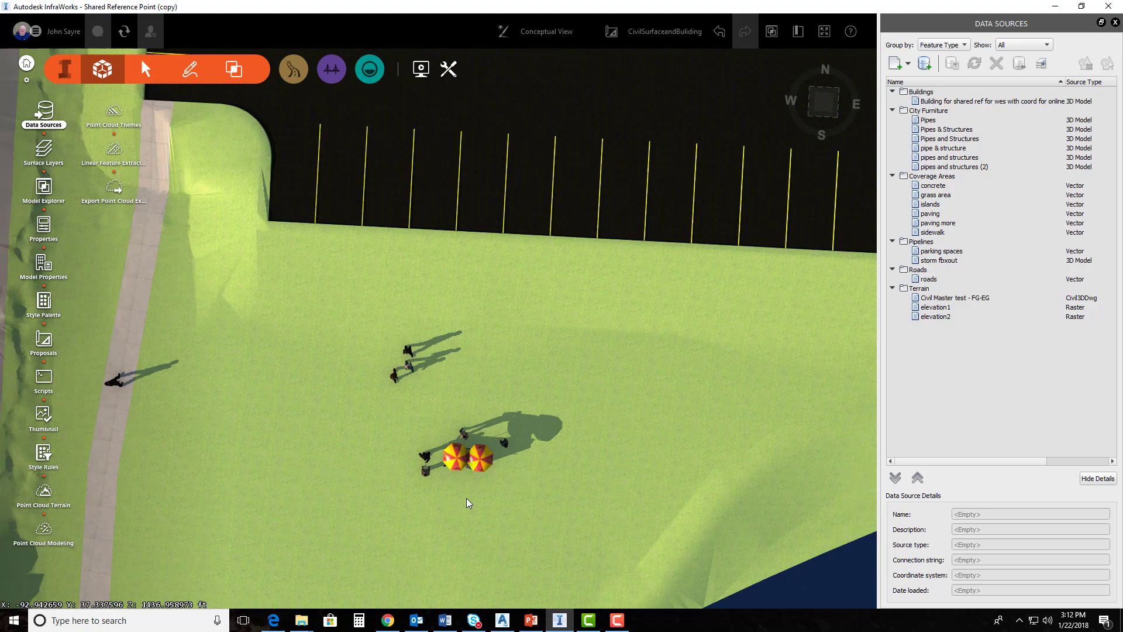
scroll(468, 490, down, 6)
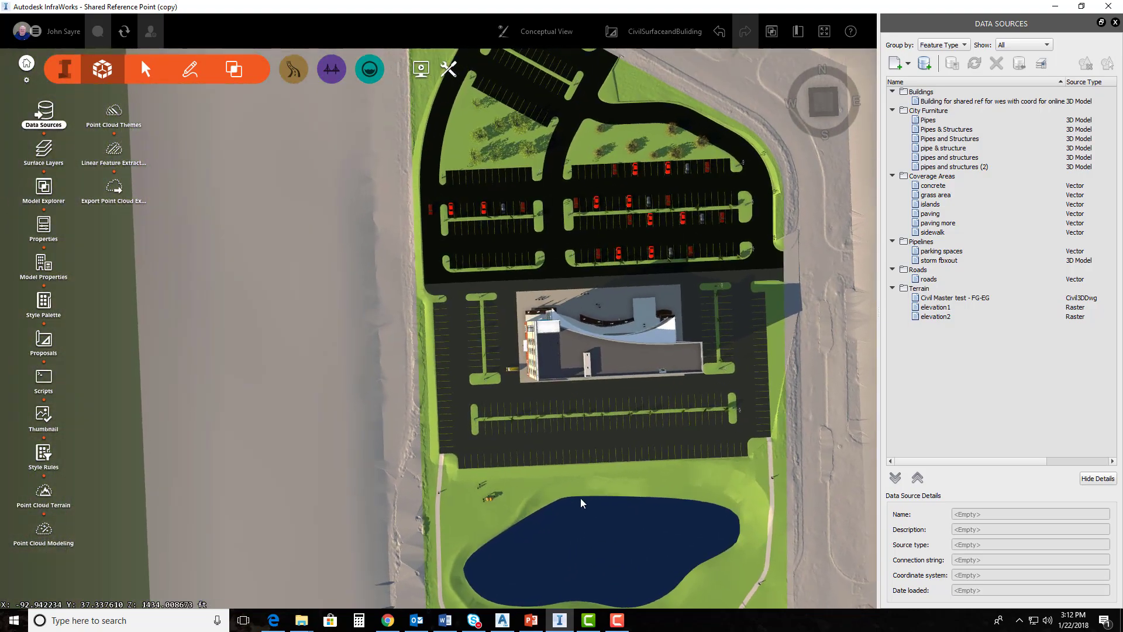
drag(605, 493, 482, 279)
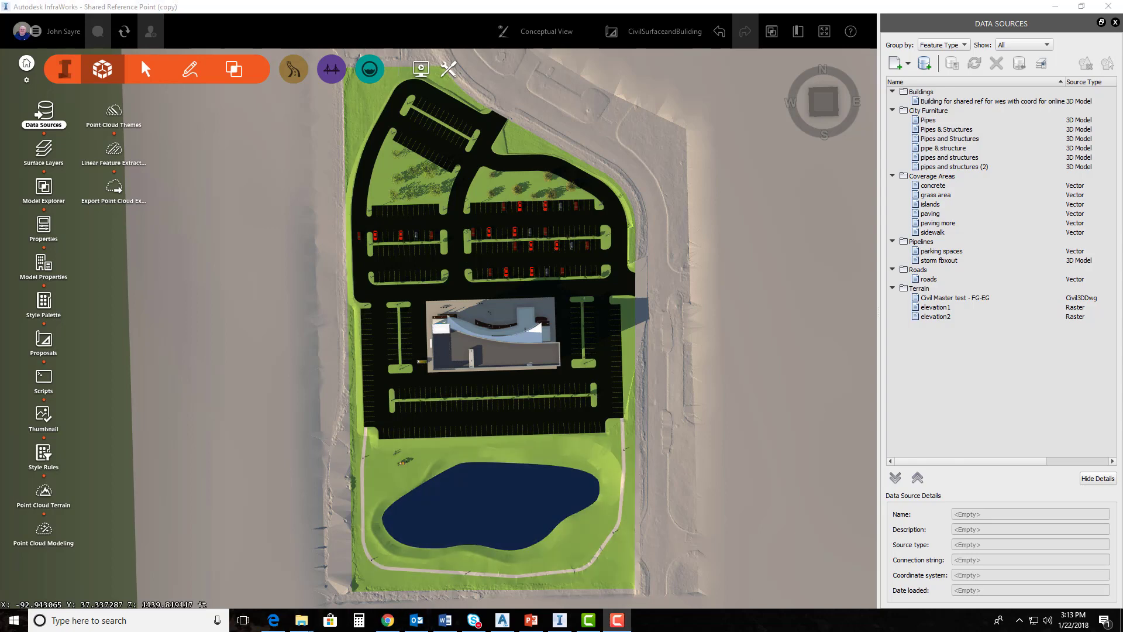
Drag the pipes and structures FBX from the civil 3d FBX OUT folder into the model
click(301, 620)
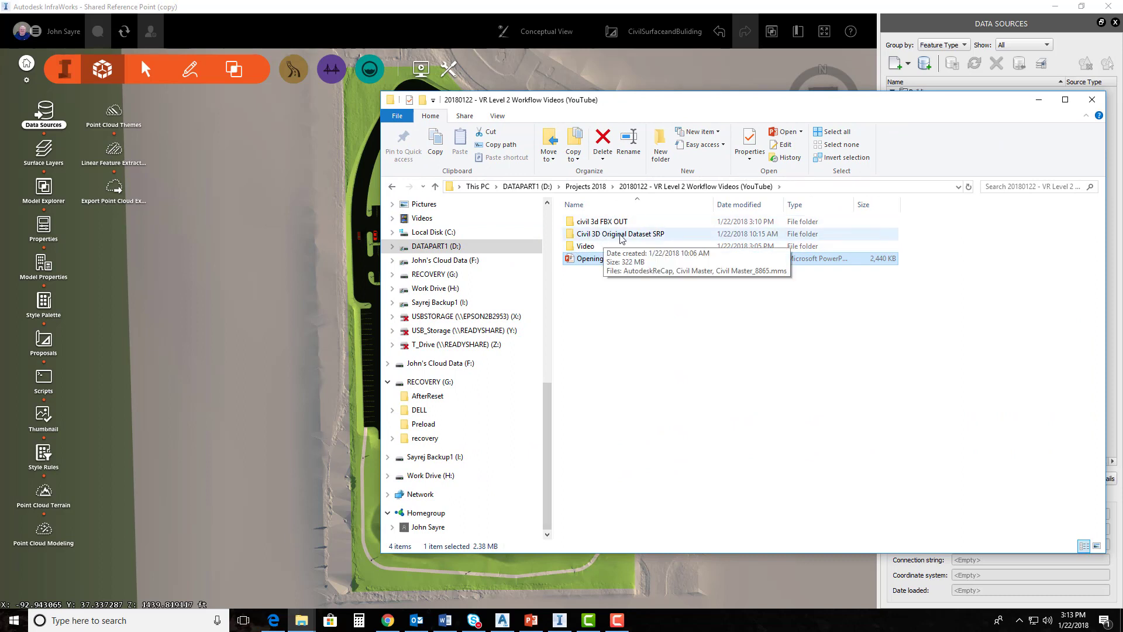
click(604, 225)
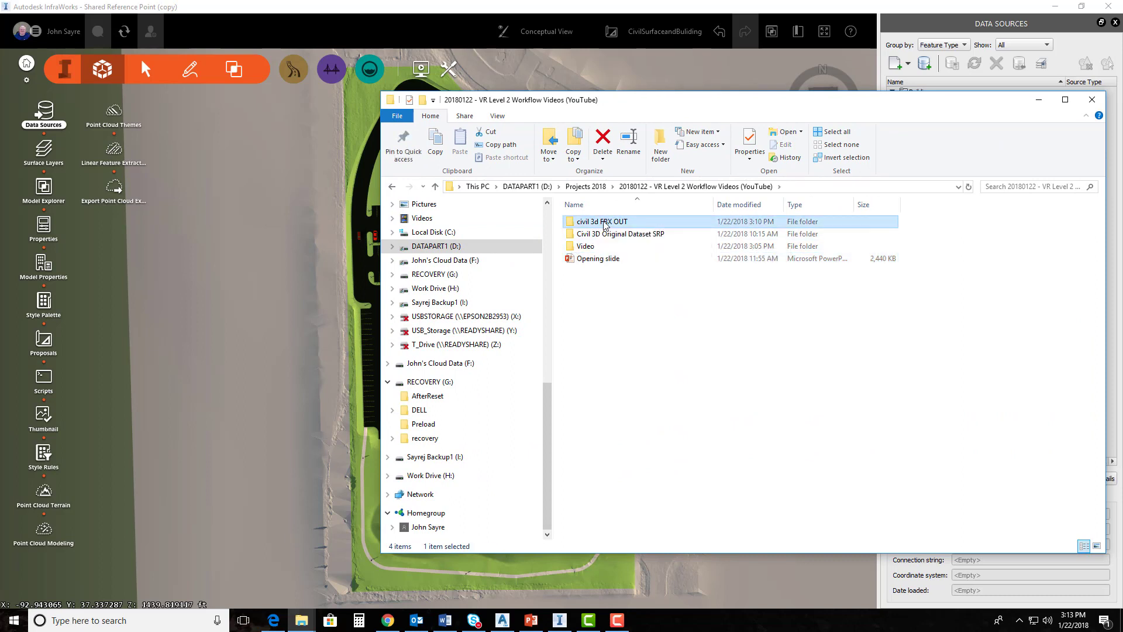
double_click(604, 225)
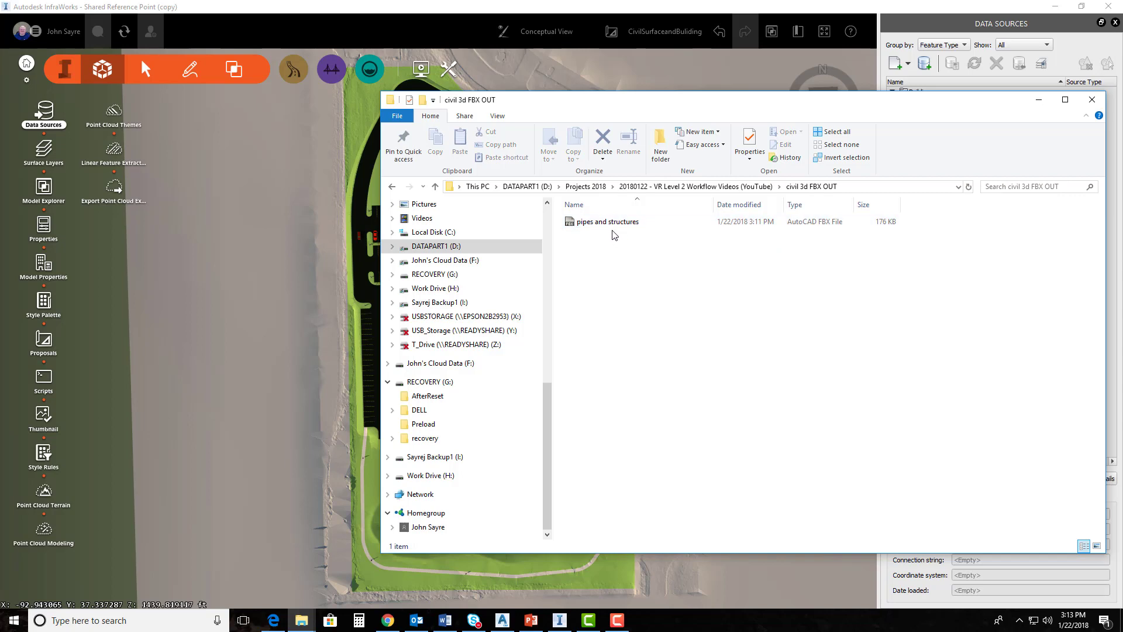
drag(607, 222, 399, 323)
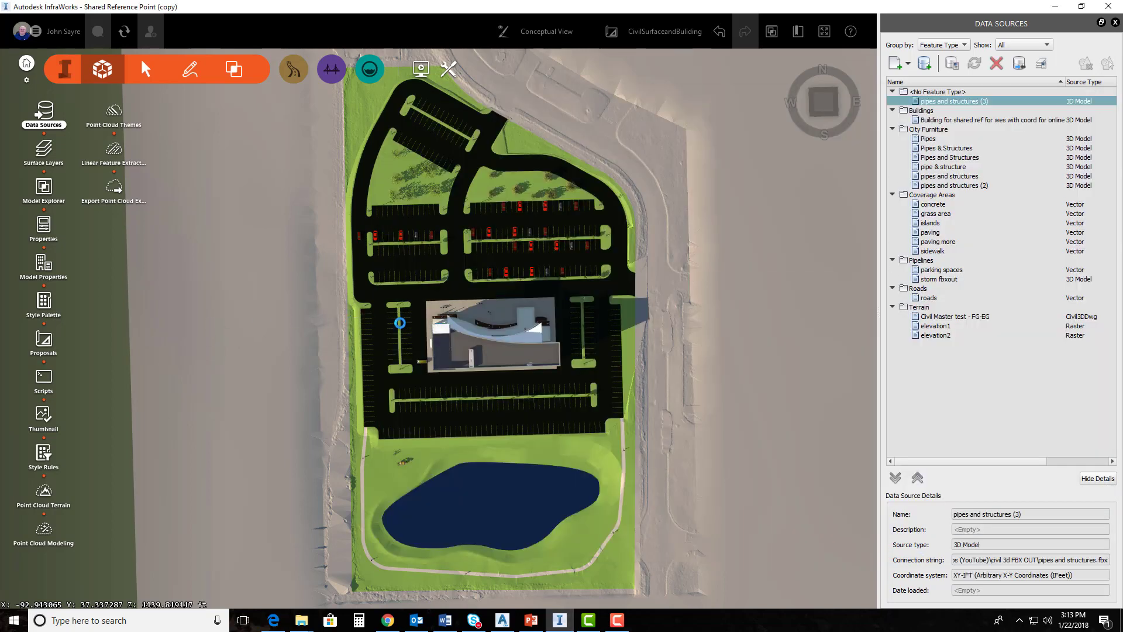
Configure pipes and structures (3) as City Furniture in MO83-CF, then close and refresh
double_click(903, 101)
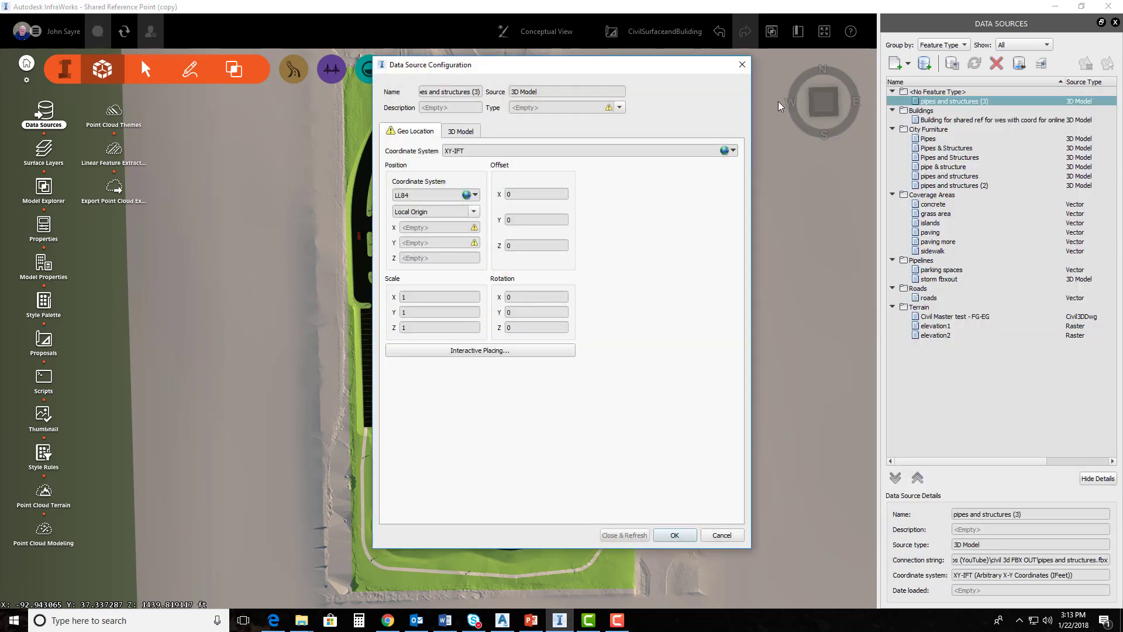
click(619, 108)
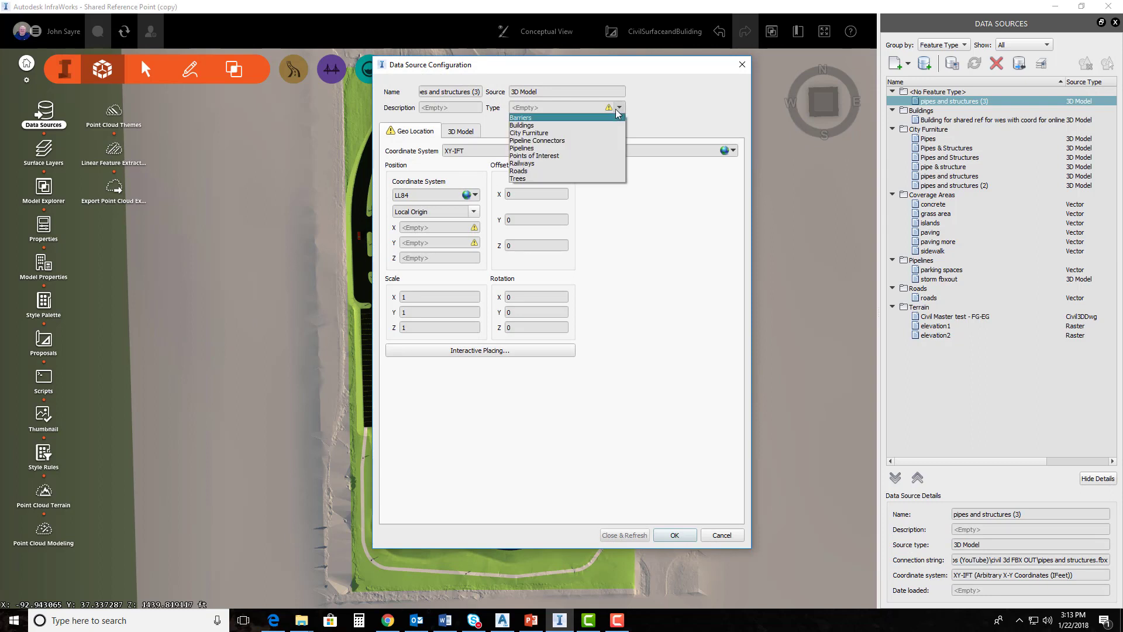
click(555, 133)
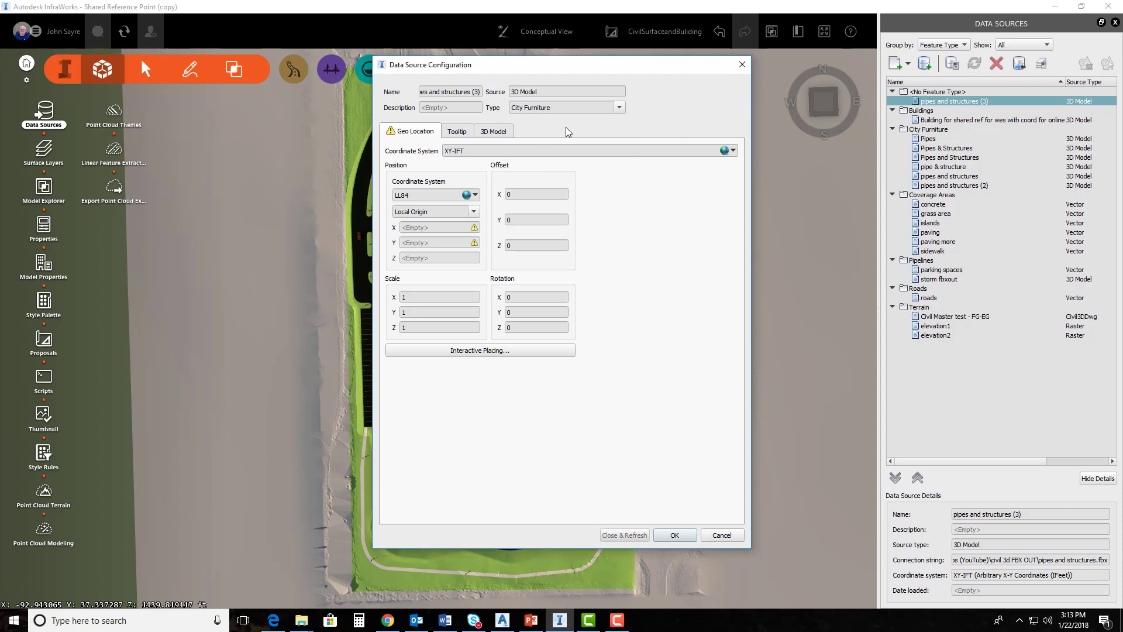
click(733, 151)
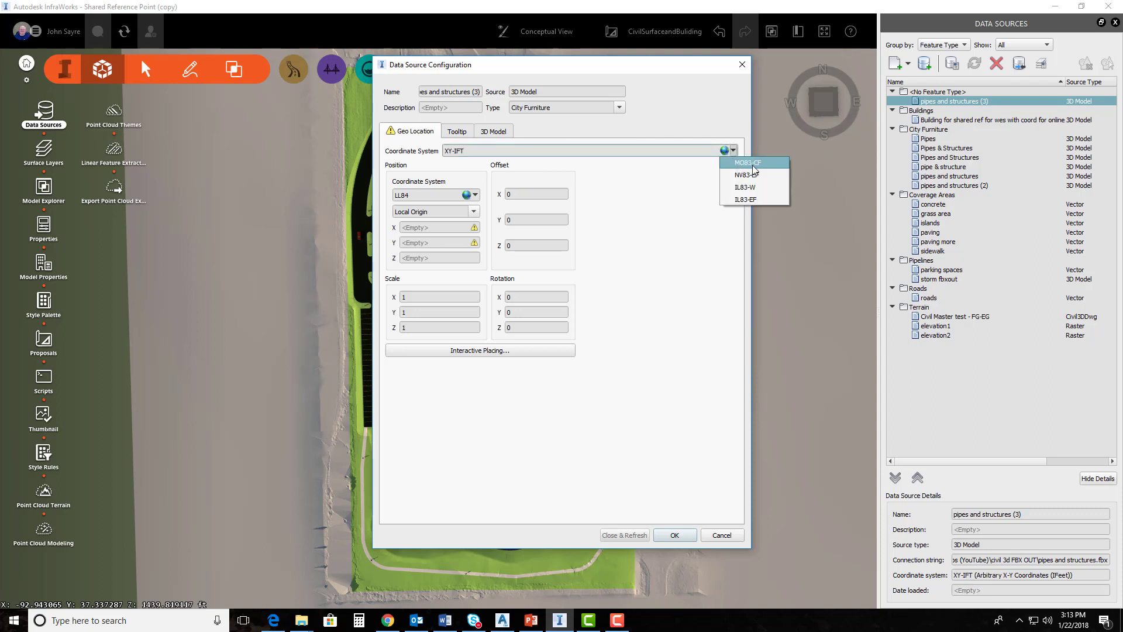
click(751, 164)
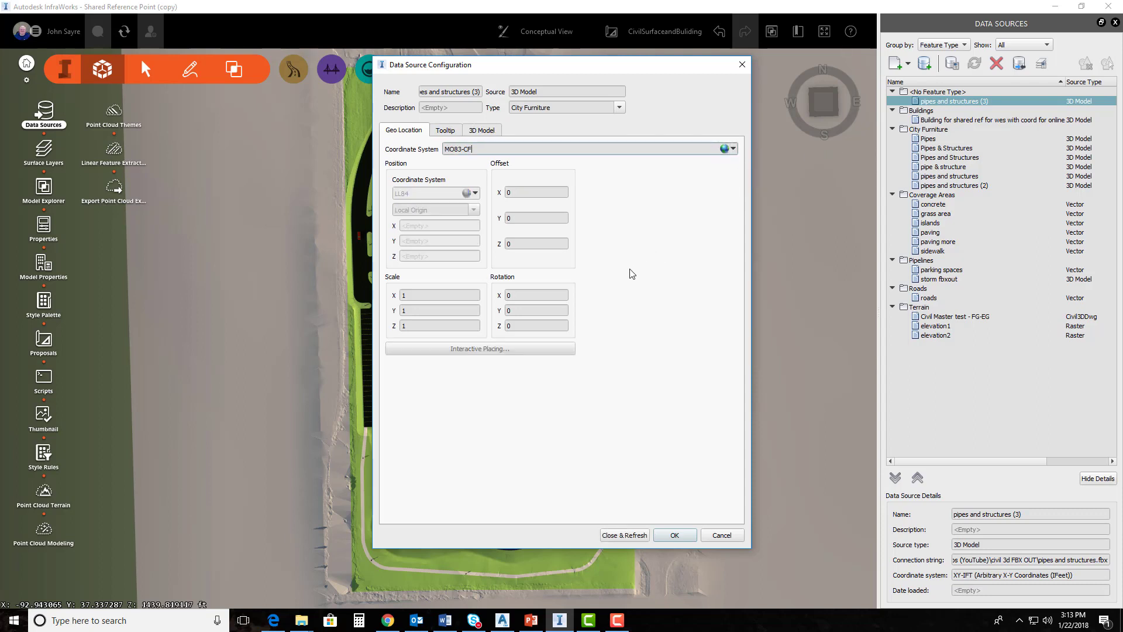
click(624, 535)
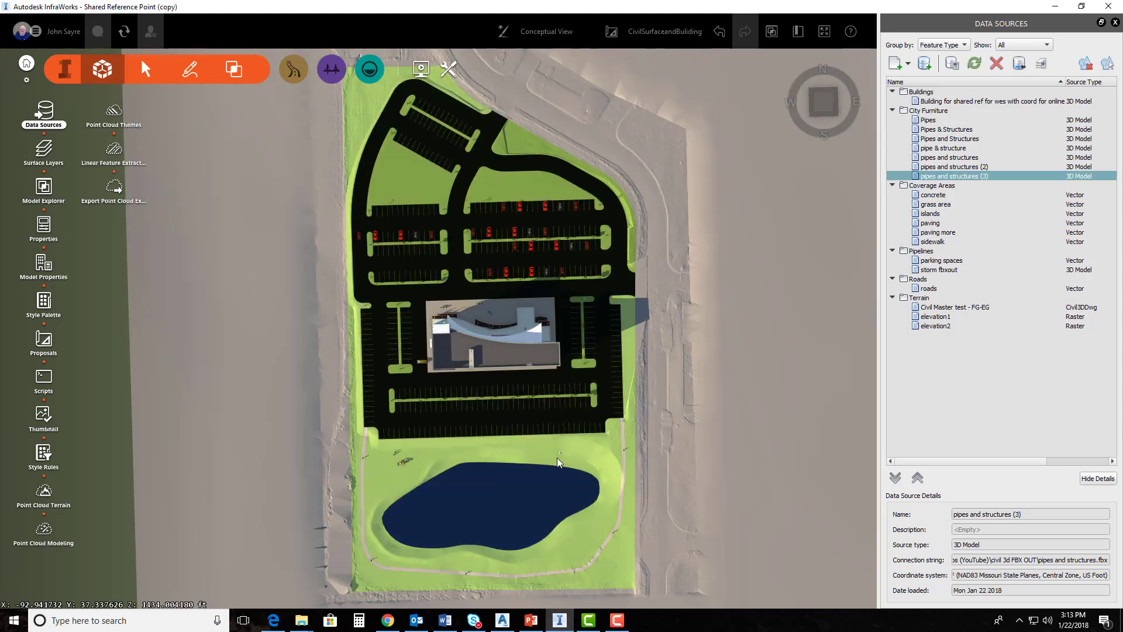
Zoom in on the pipe structures on the parking island right of the building, then zoom back out
scroll(560, 457, up, 3)
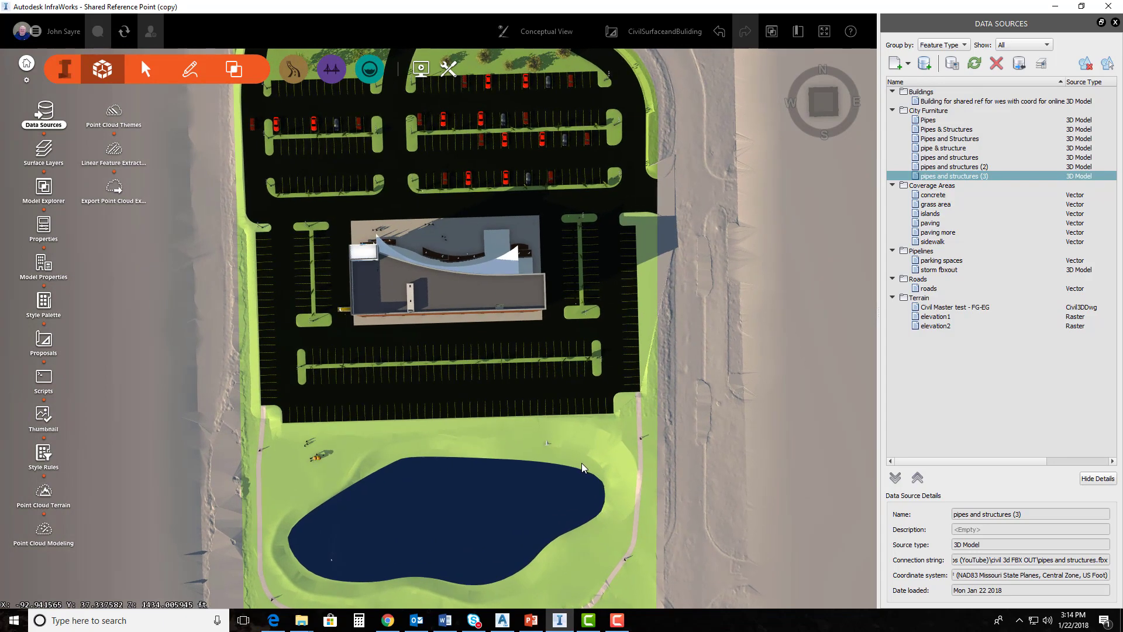
click(557, 455)
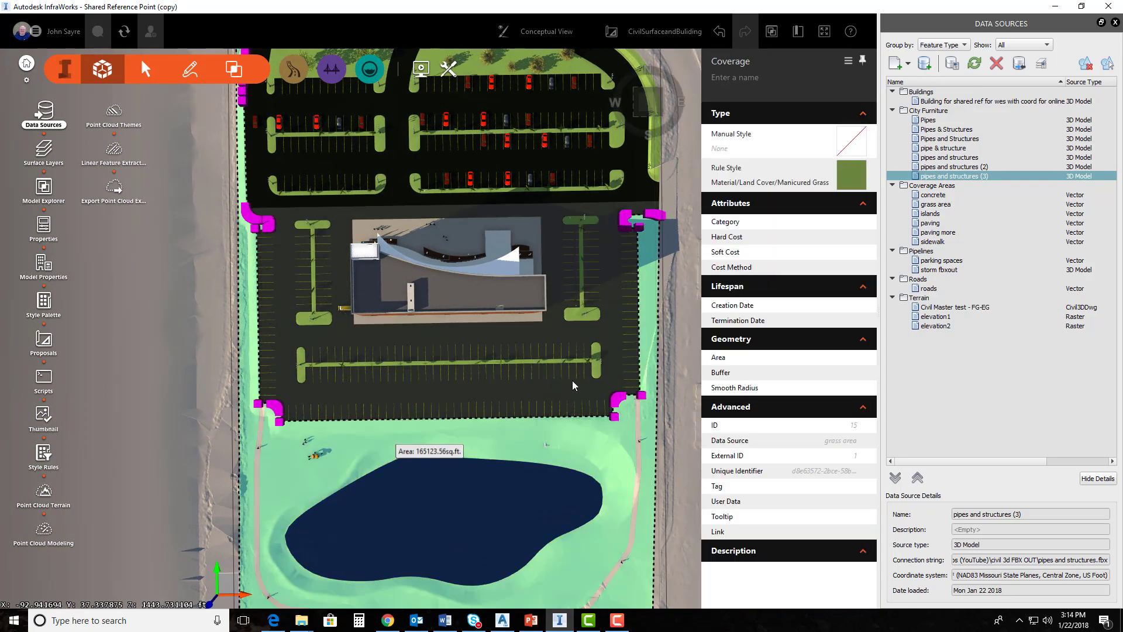
click(683, 360)
scroll(566, 333, up, 10)
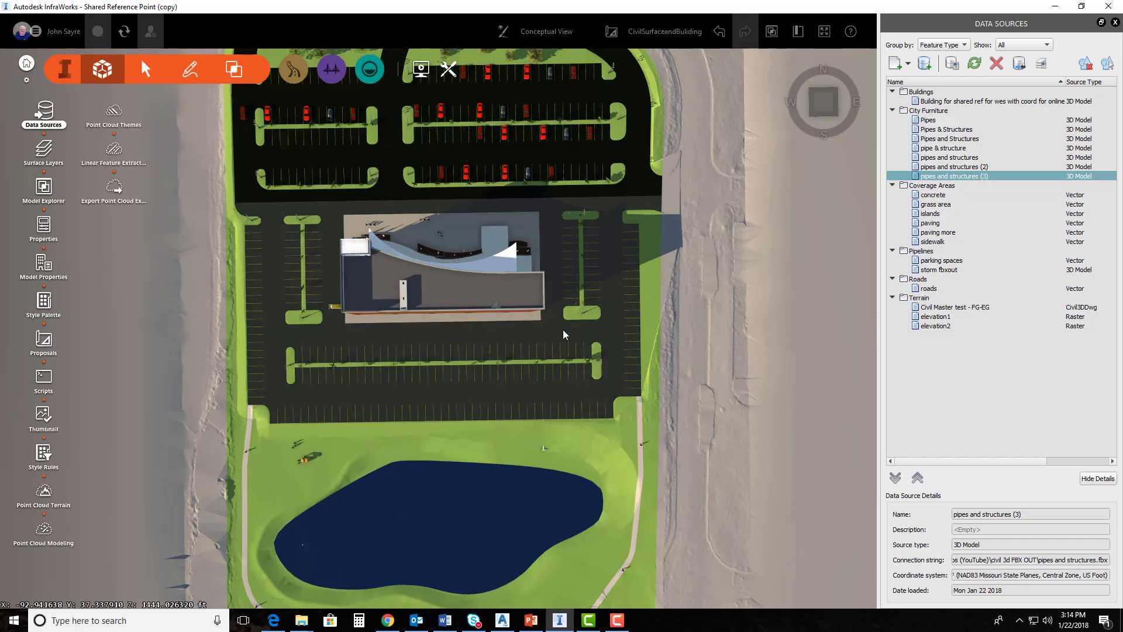
scroll(530, 314, up, 1)
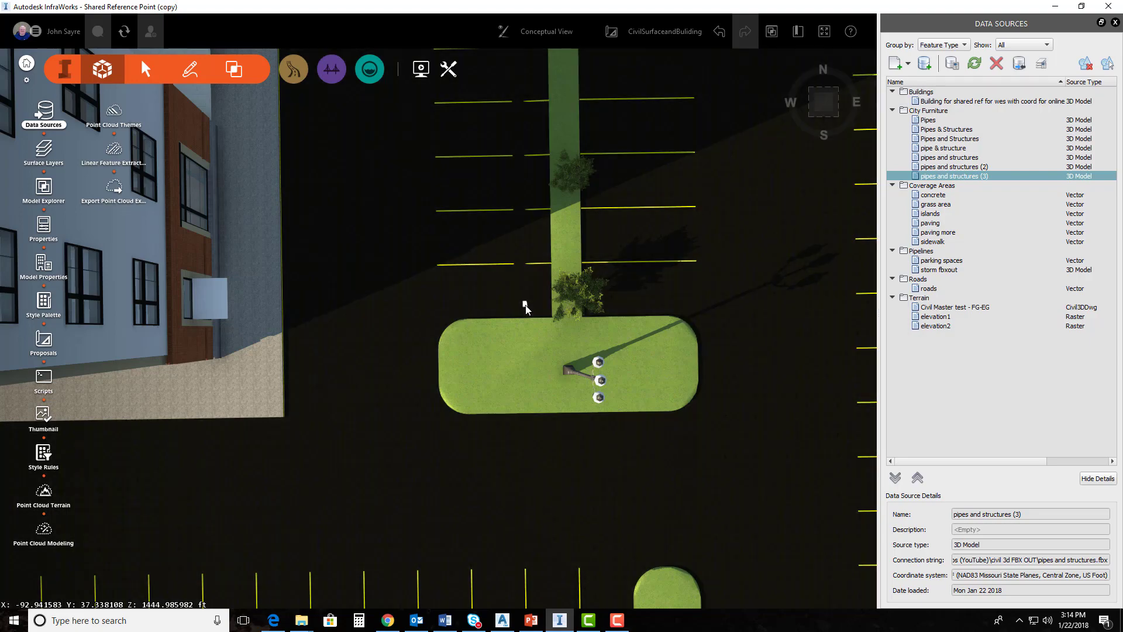
scroll(525, 307, down, 10)
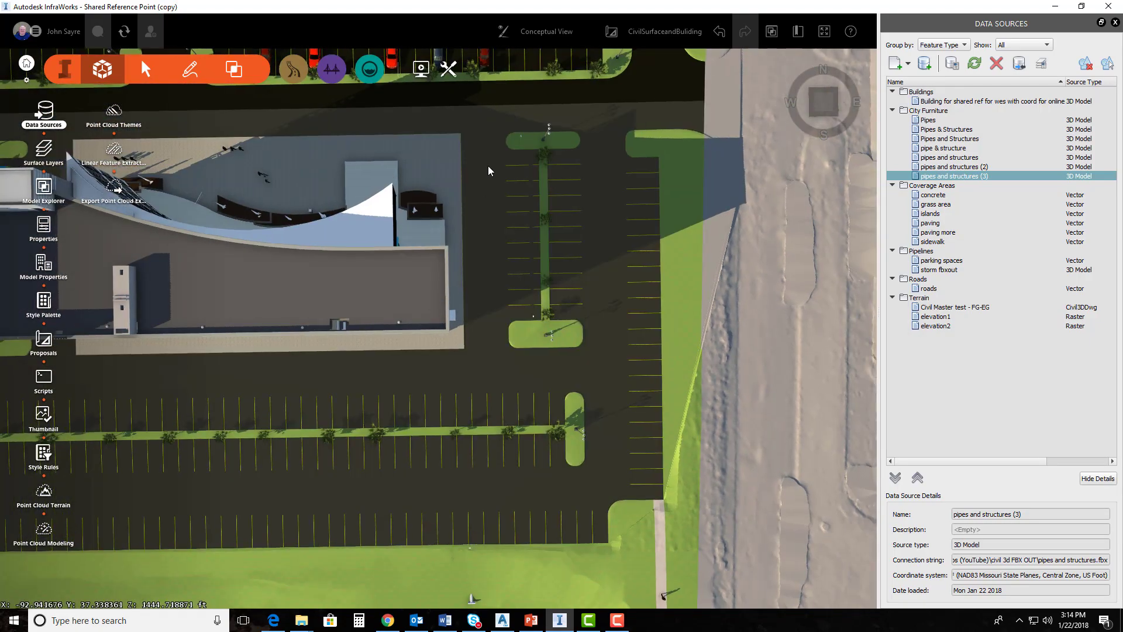
scroll(516, 304, up, 6)
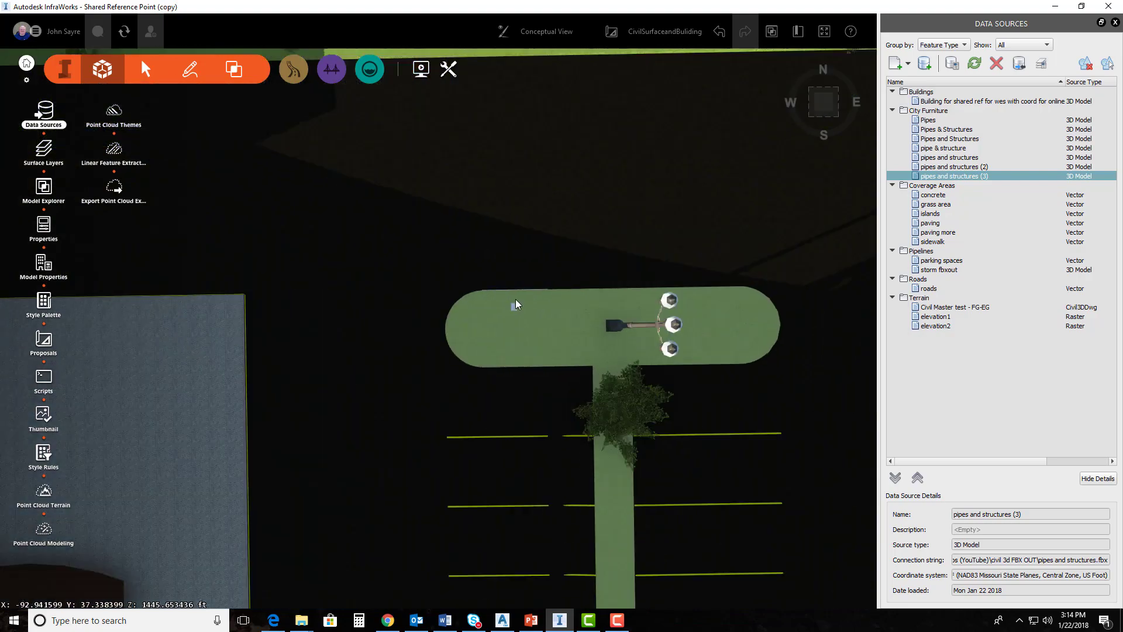
scroll(516, 304, down, 5)
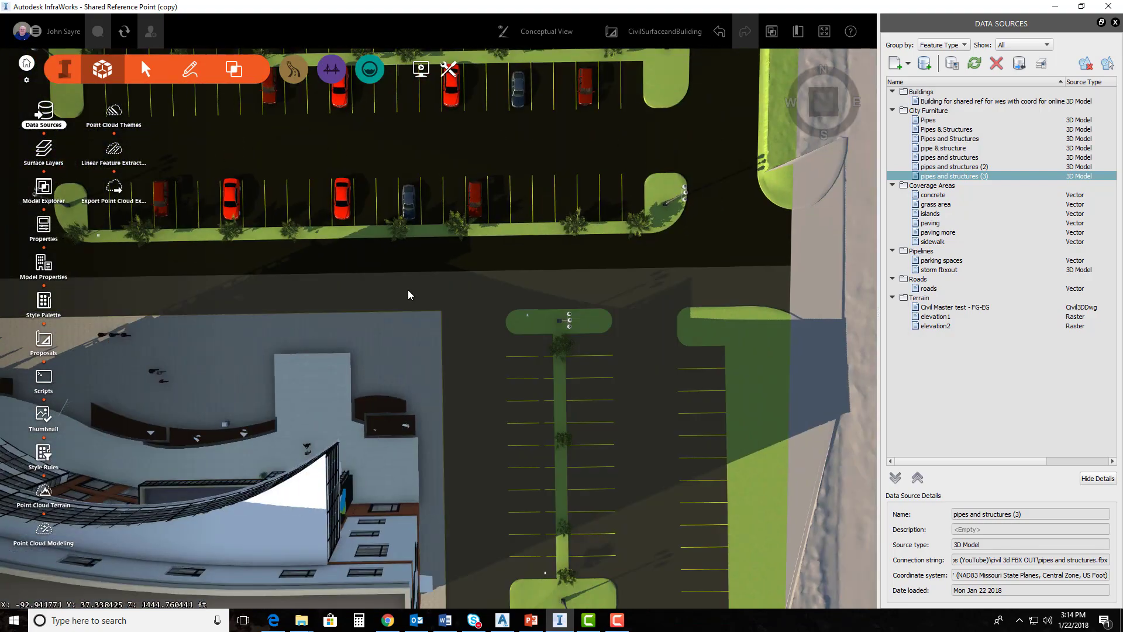
scroll(409, 295, down, 3)
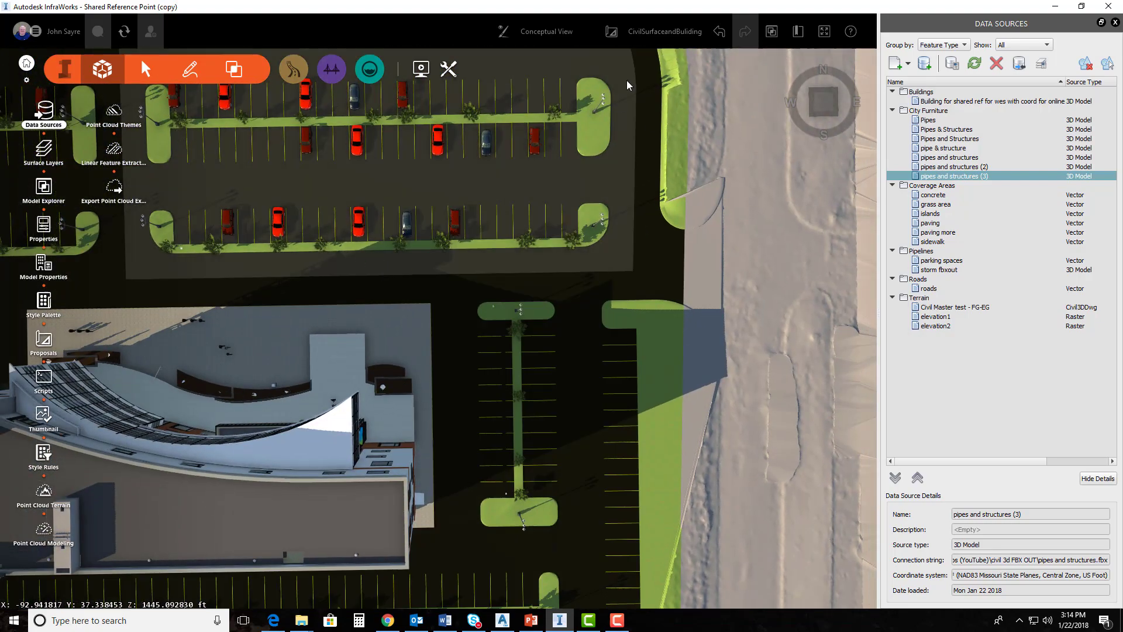
Switch to Engineering View and zoom out to frame the site with its neighbouring roads
click(547, 32)
click(553, 75)
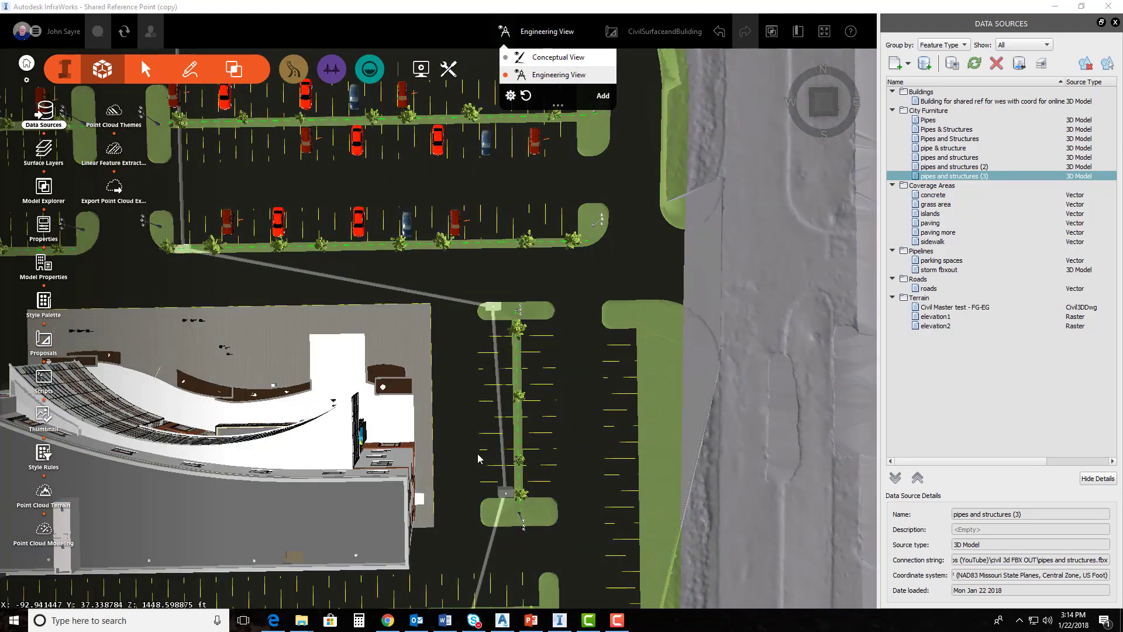
drag(489, 416, 581, 447)
scroll(581, 446, down, 3)
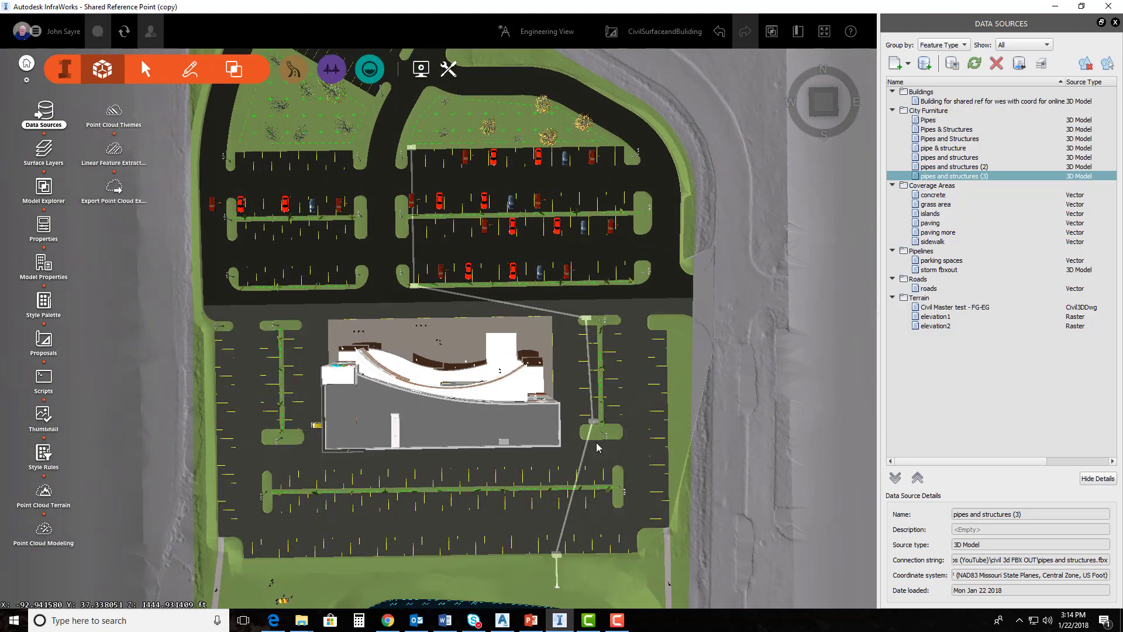
scroll(592, 419, up, 5)
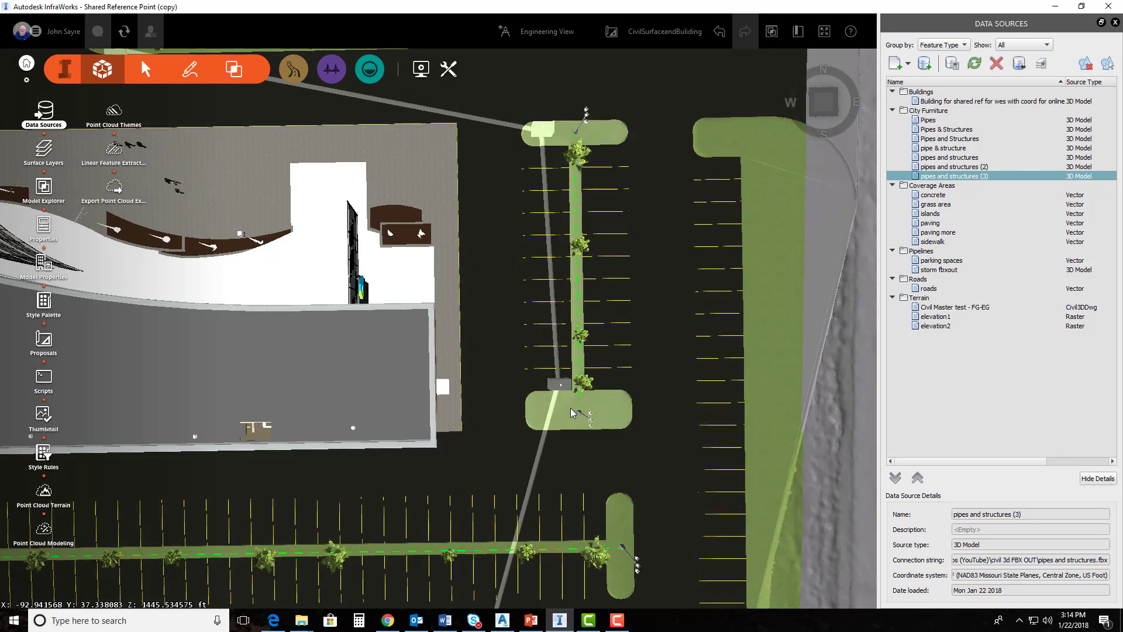
scroll(572, 413, down, 6)
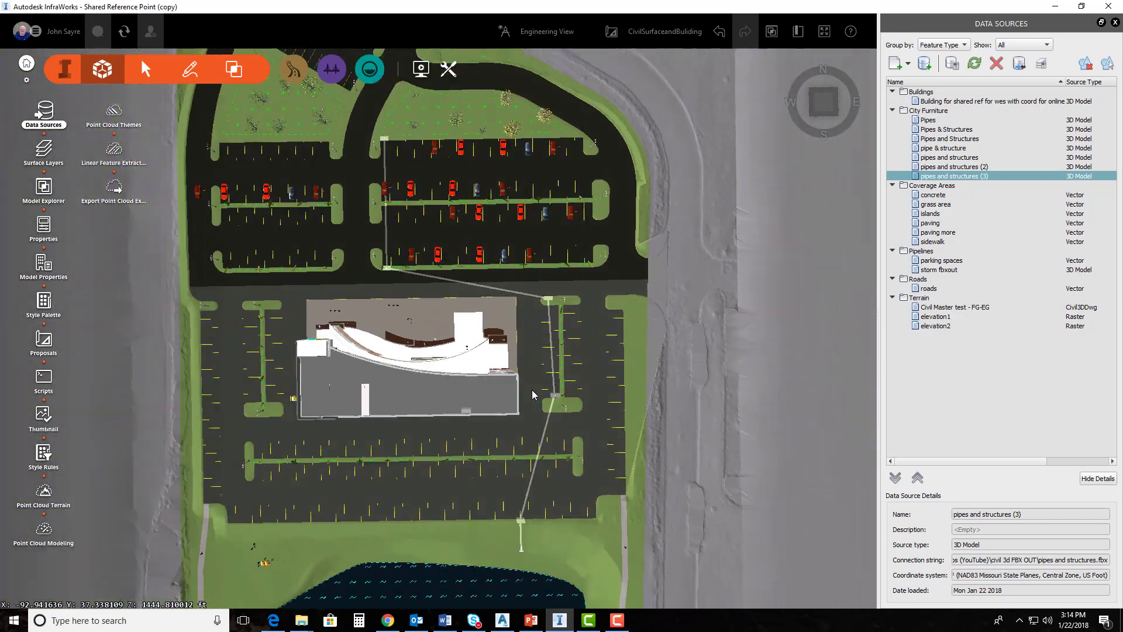
scroll(532, 393, down, 5)
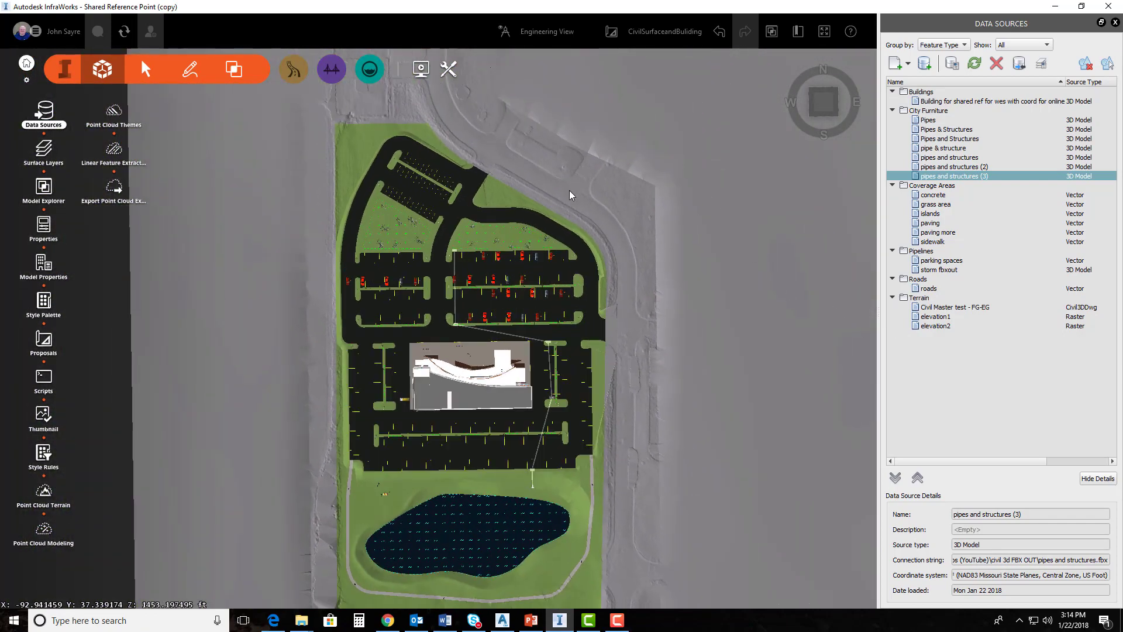
scroll(570, 195, down, 2)
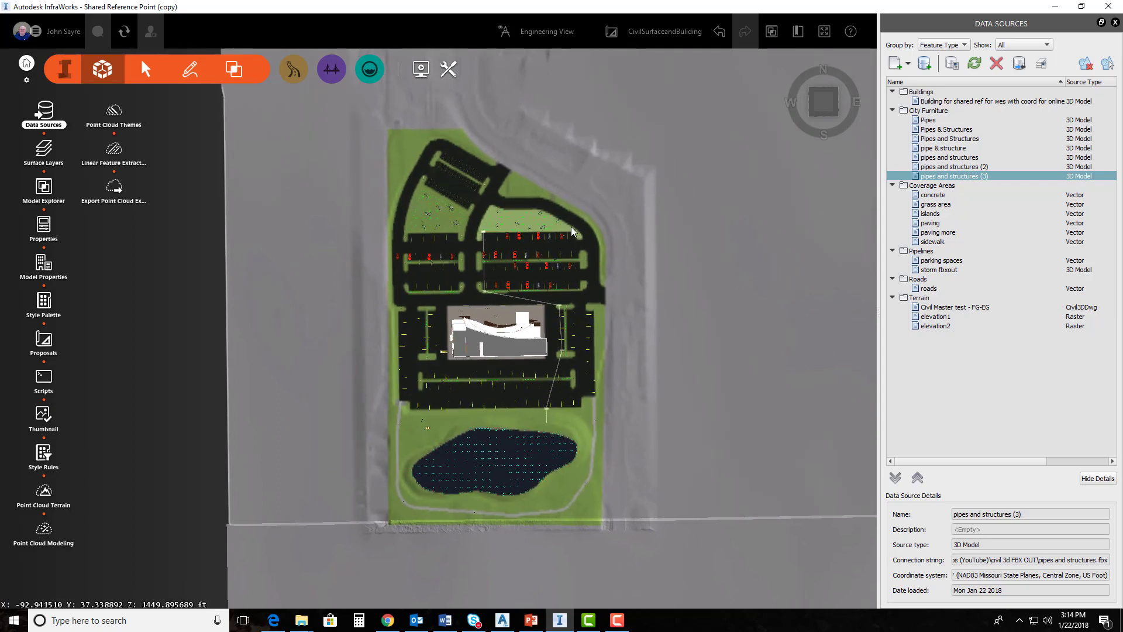
scroll(557, 280, down, 2)
drag(557, 281, 531, 331)
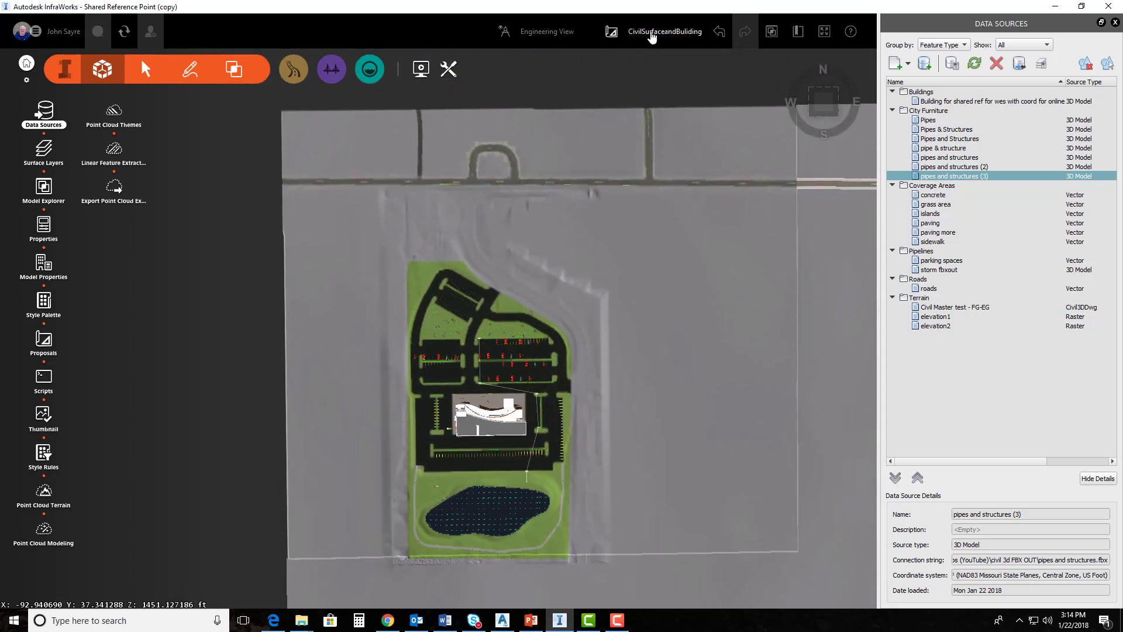
Apply the Conceptual view style, hide Data Sources, and bring up the Export 3D Model dialog
click(560, 33)
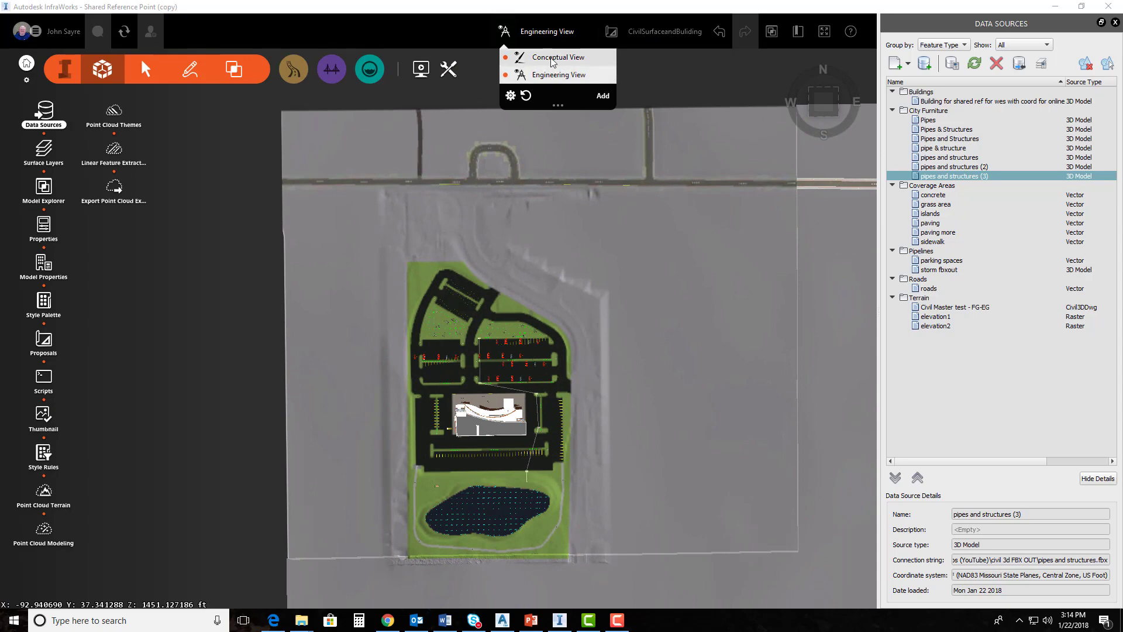
click(556, 57)
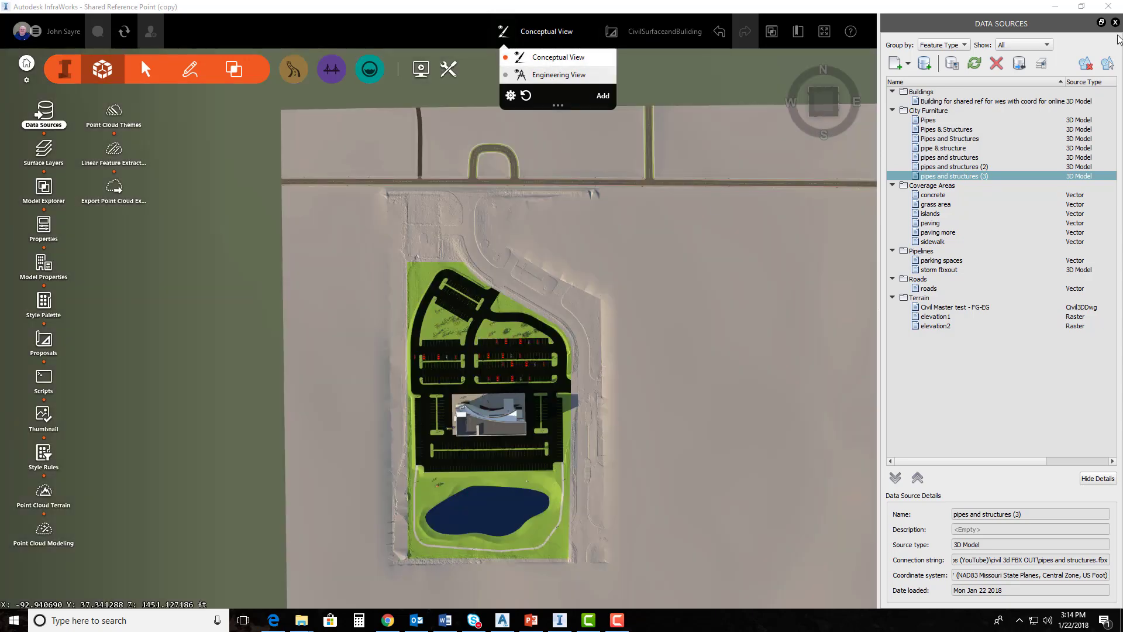
click(1115, 22)
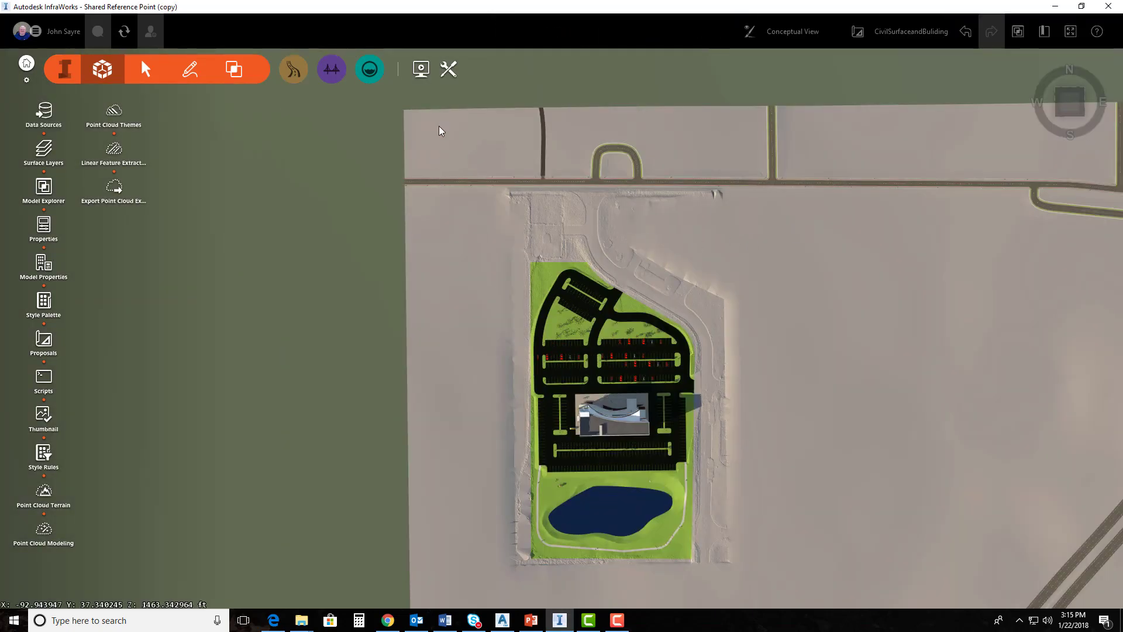
click(449, 69)
click(35, 155)
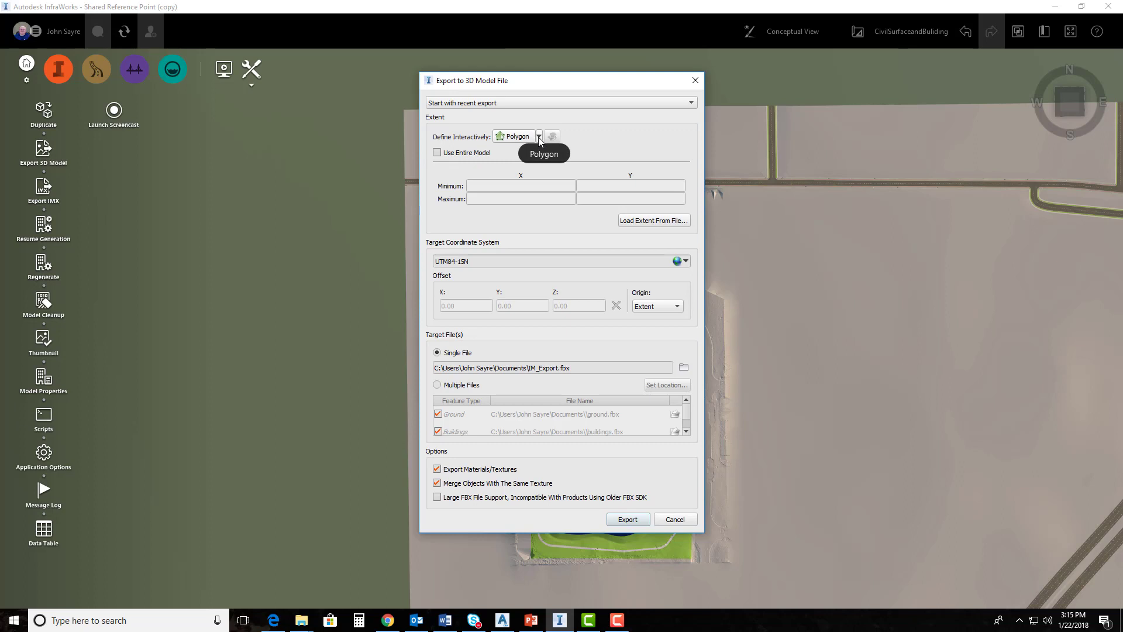
Draw a four-corner polygon export region around the site
click(539, 138)
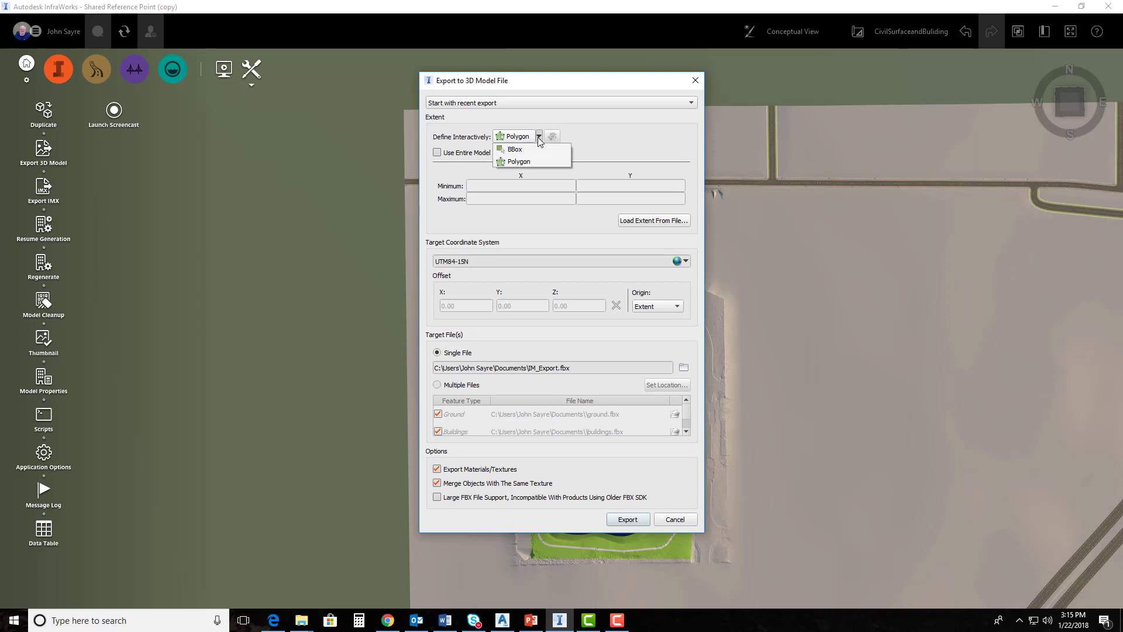
click(515, 162)
click(490, 128)
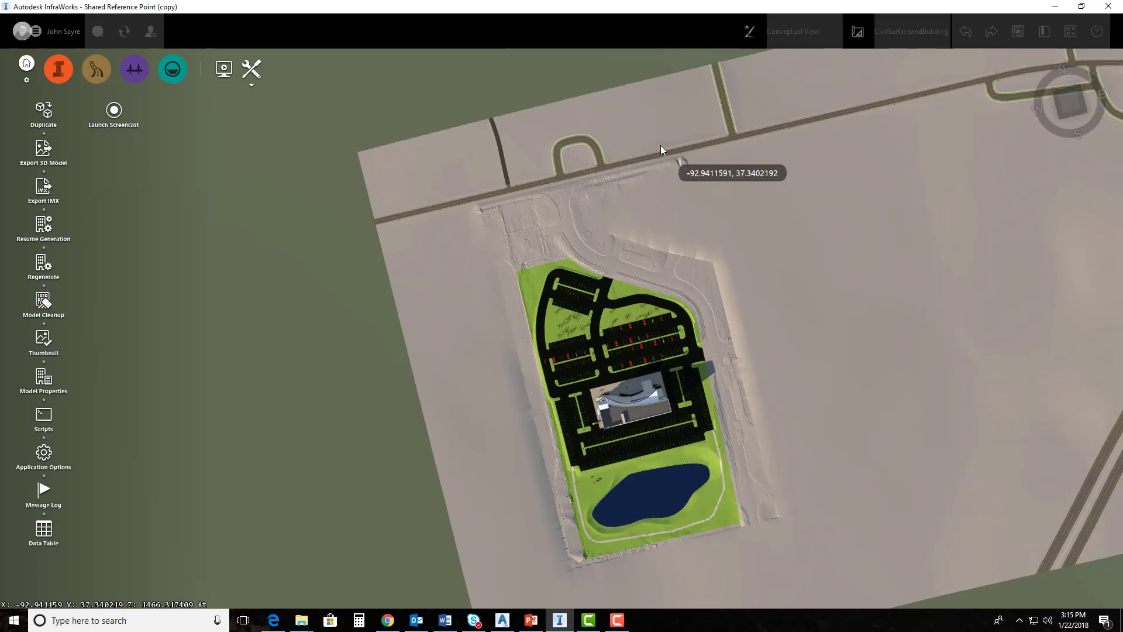
click(747, 139)
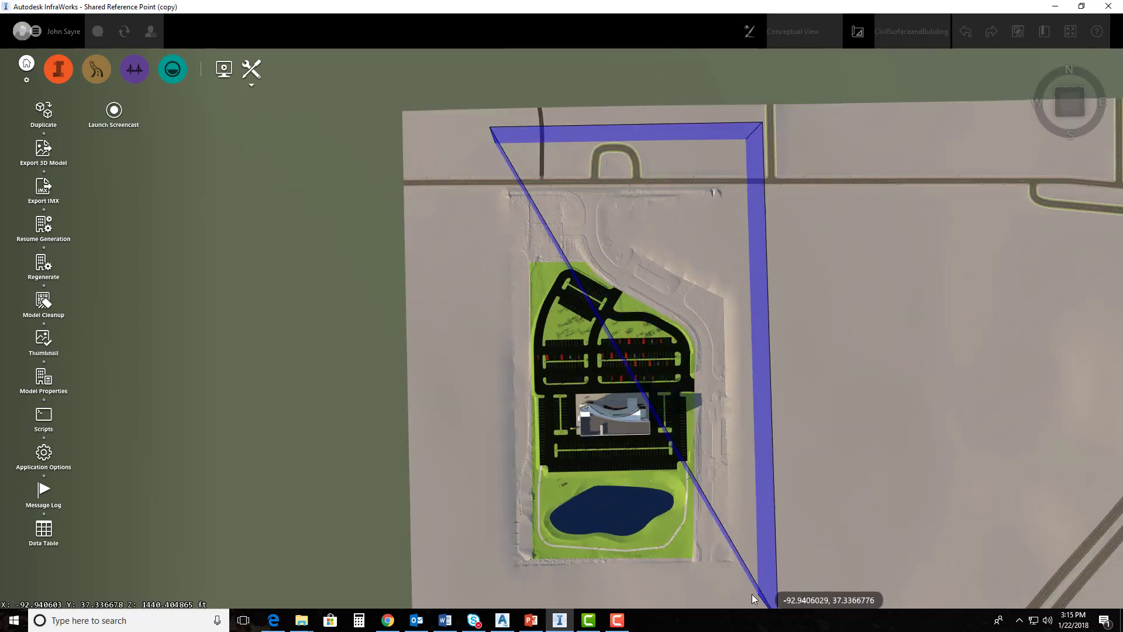
click(722, 577)
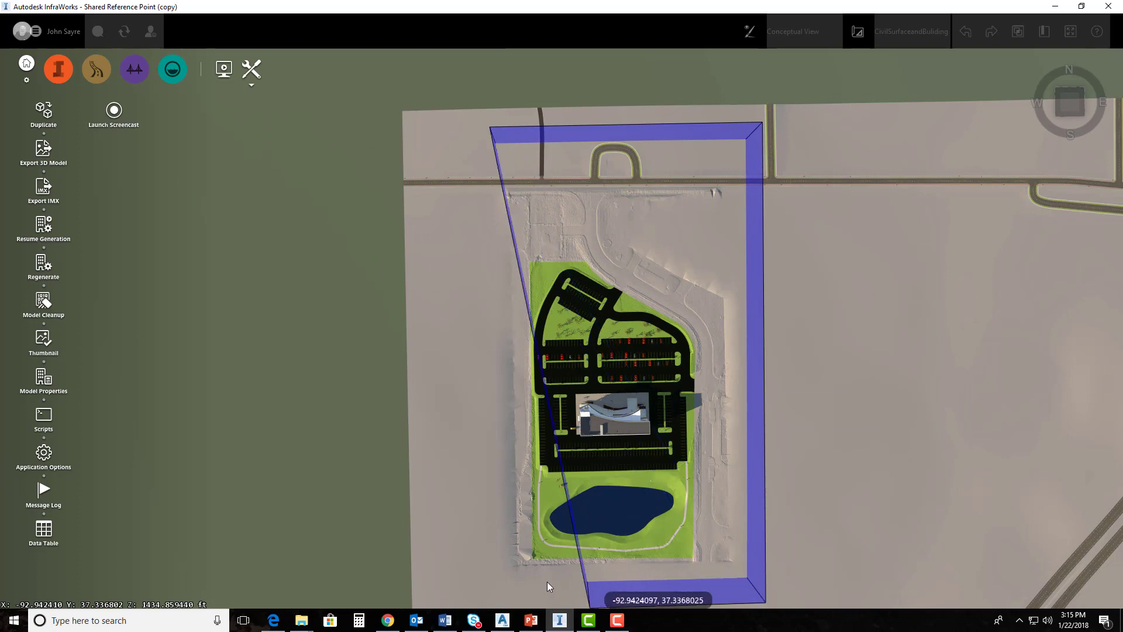
double_click(496, 579)
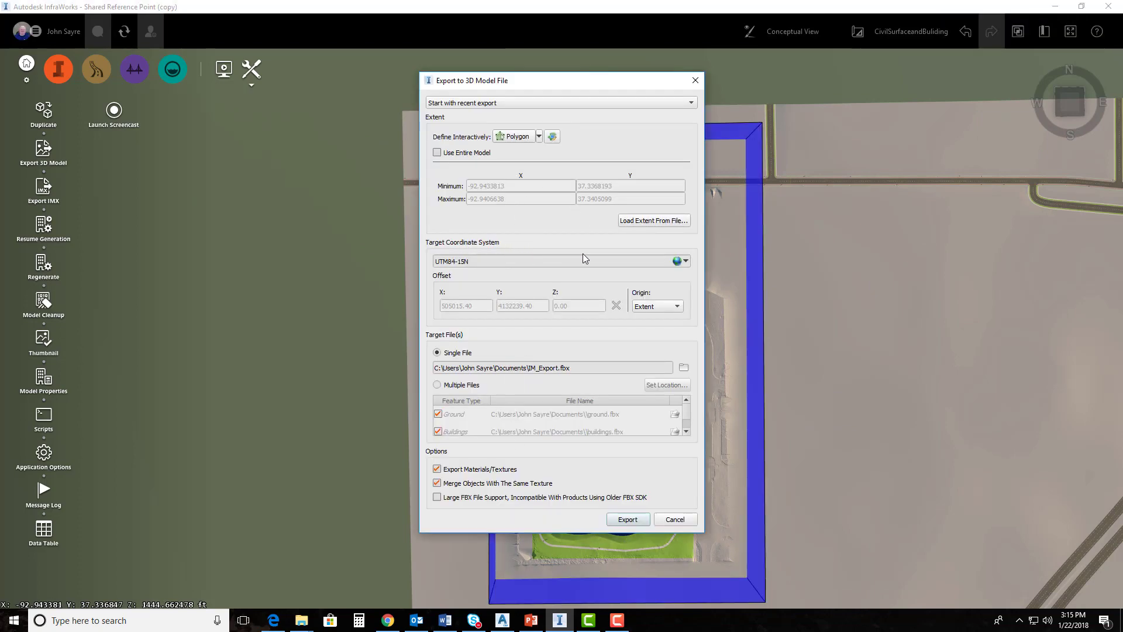
Set the target coordinate system to MO83-CF with user-defined offsets 1511516, 547645, 0
click(686, 262)
click(704, 273)
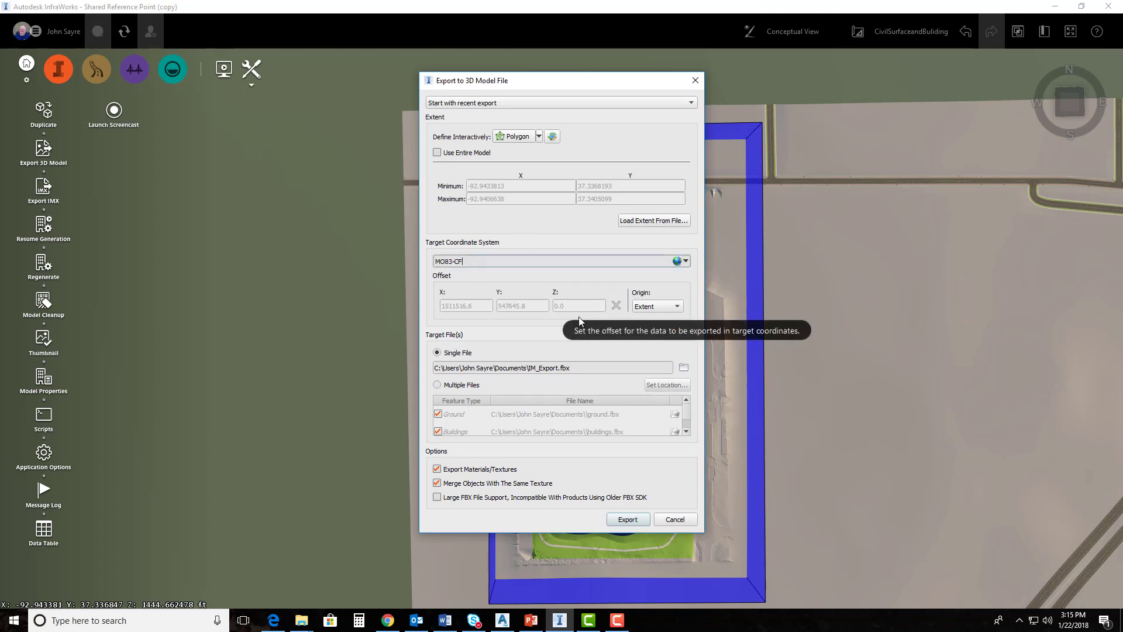
click(676, 307)
click(655, 332)
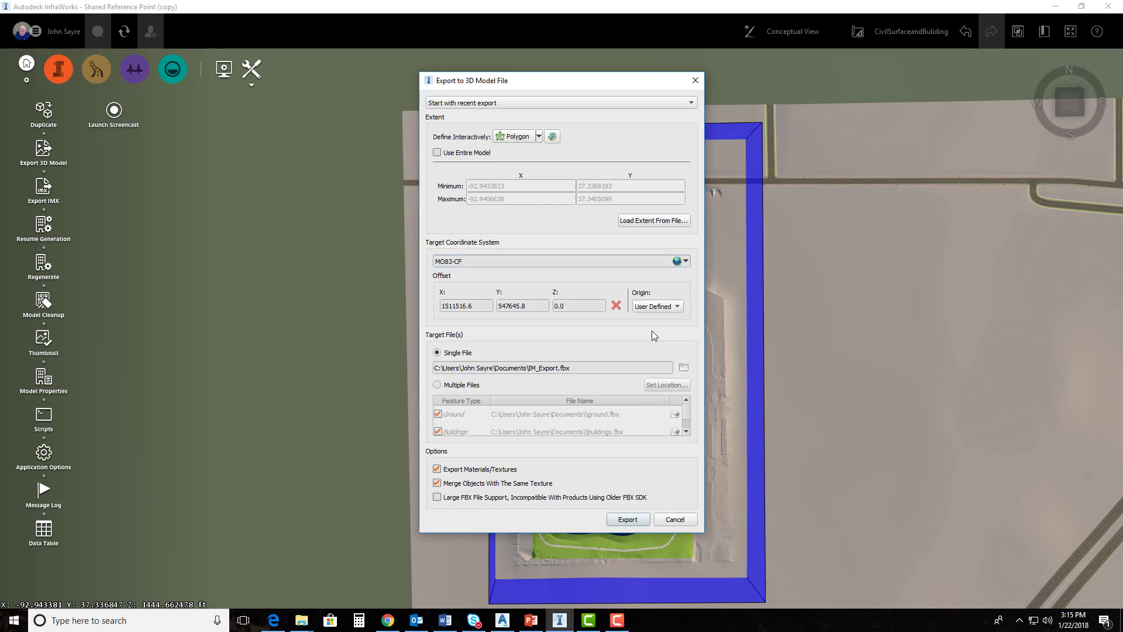
click(483, 304)
click(533, 307)
key(BackSpace)
key(BackSpace)
click(572, 309)
key(BackSpace)
key(F10)
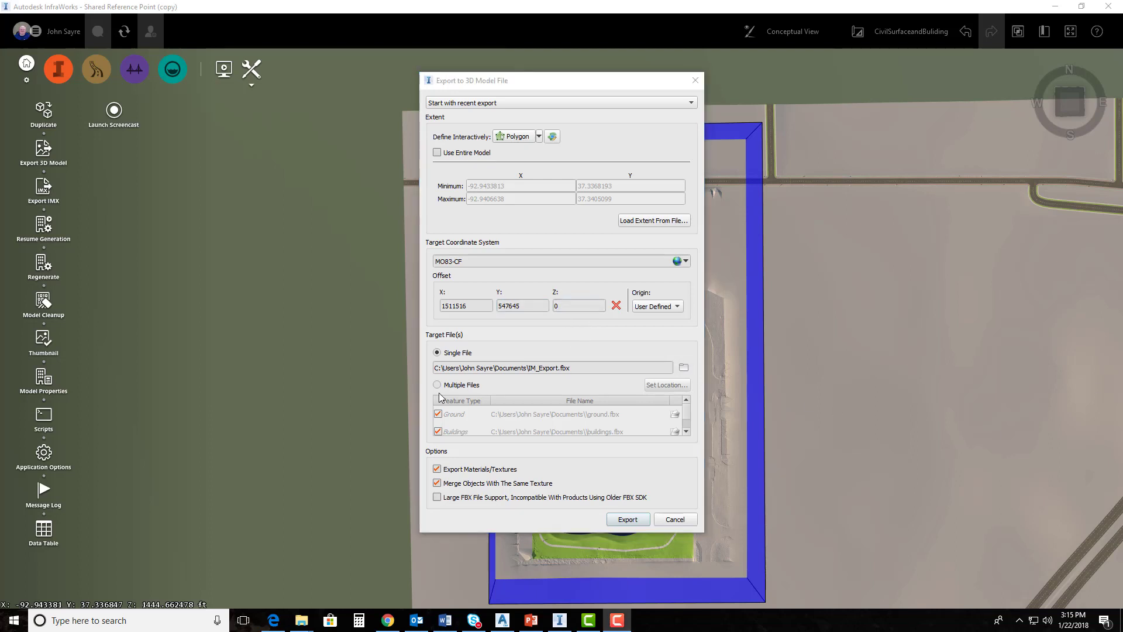
Split the export output into multiple files
click(459, 385)
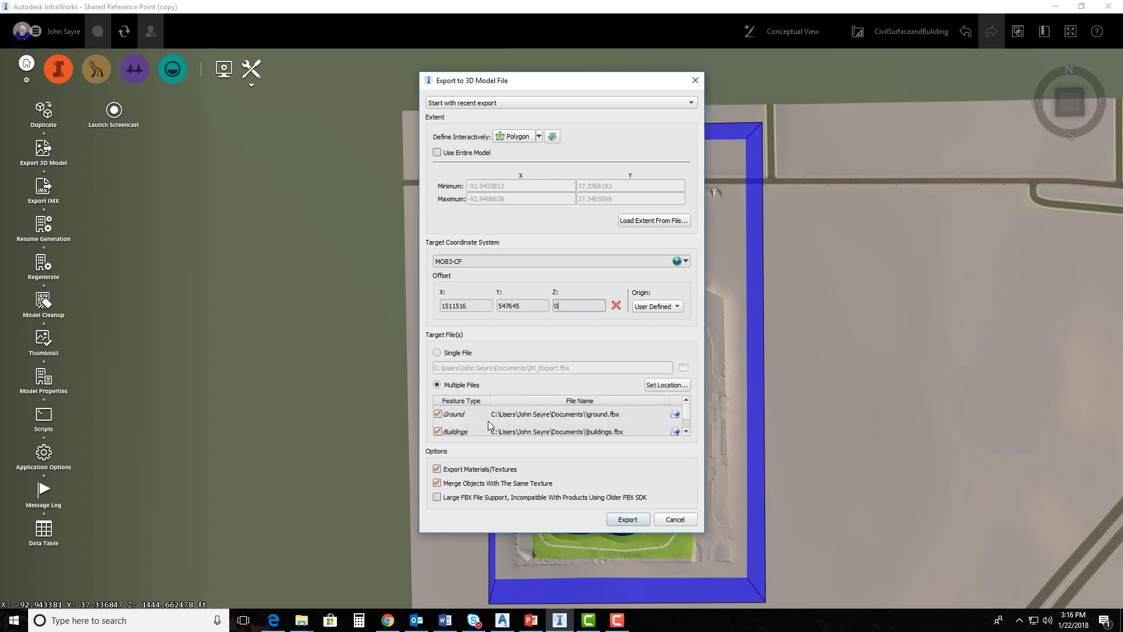
click(686, 431)
click(686, 431)
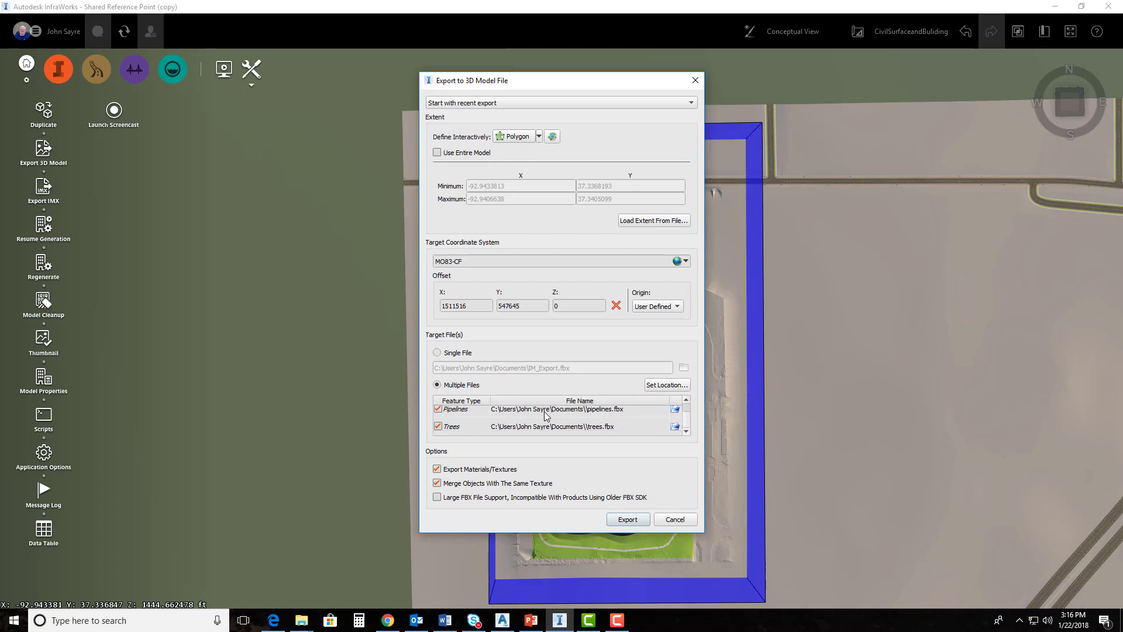
Browse the export location to D: > Projects 2018 > 20180122 VR Level 2 workflow videos
click(665, 386)
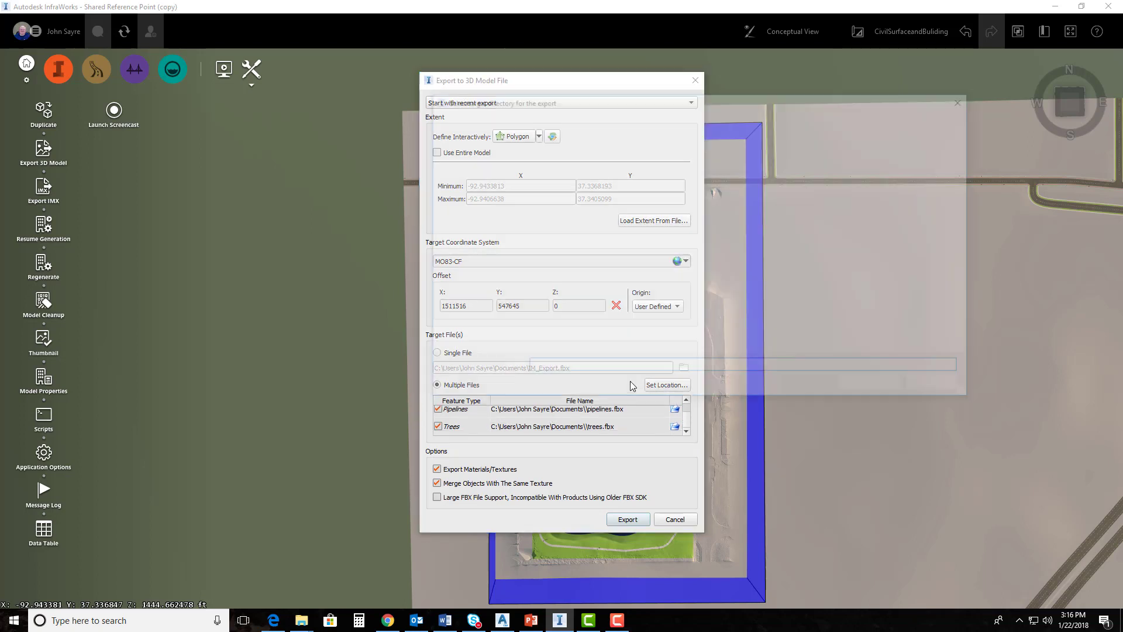
drag(584, 208, 584, 250)
click(479, 279)
scroll(655, 263, down, 10)
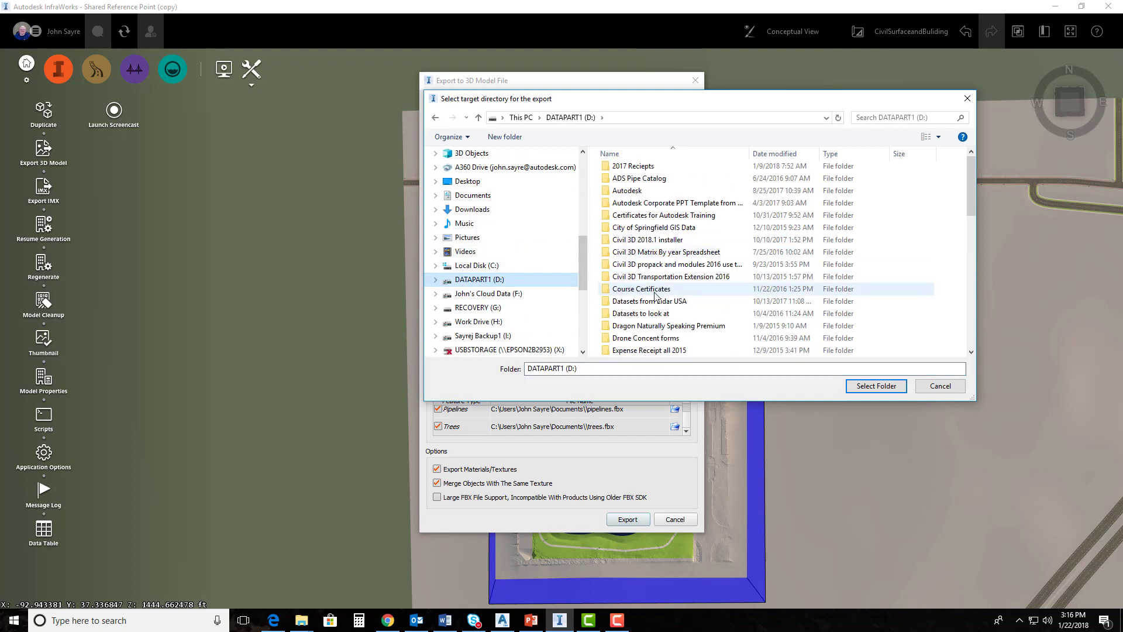
click(643, 229)
double_click(645, 230)
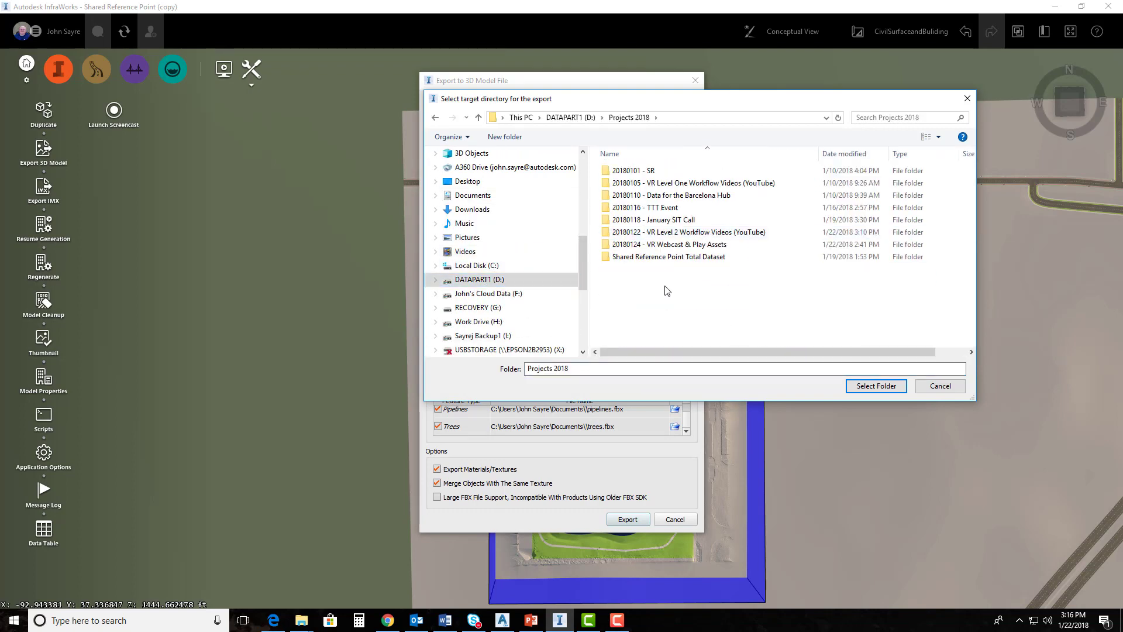
double_click(667, 230)
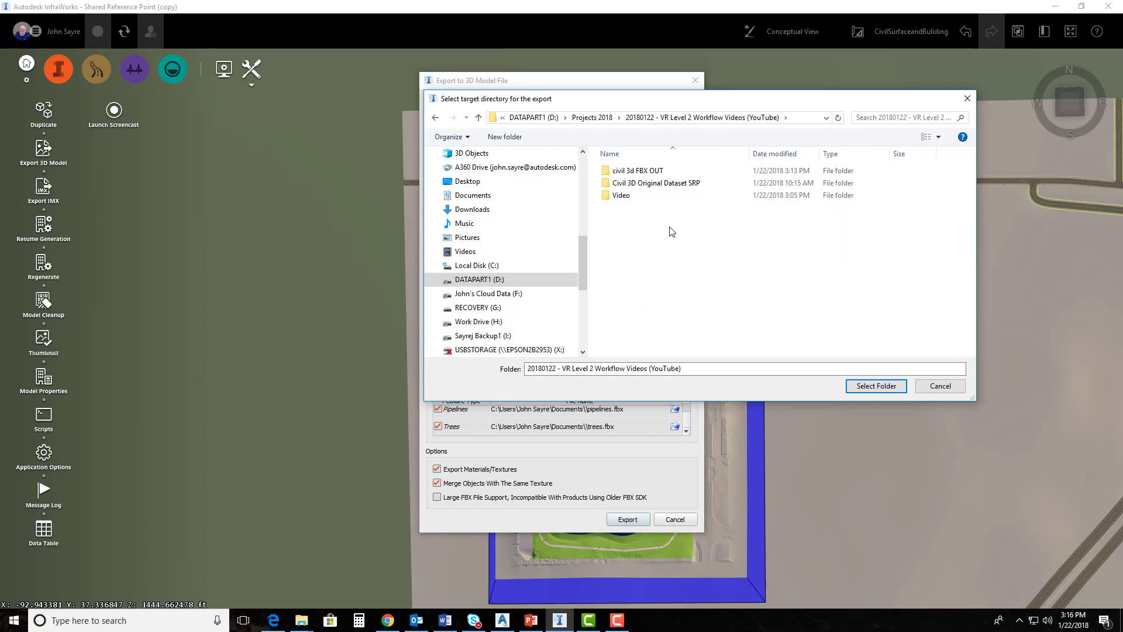
Create a new 'InfraWorks FBXout' folder there and select it as the export location
click(504, 136)
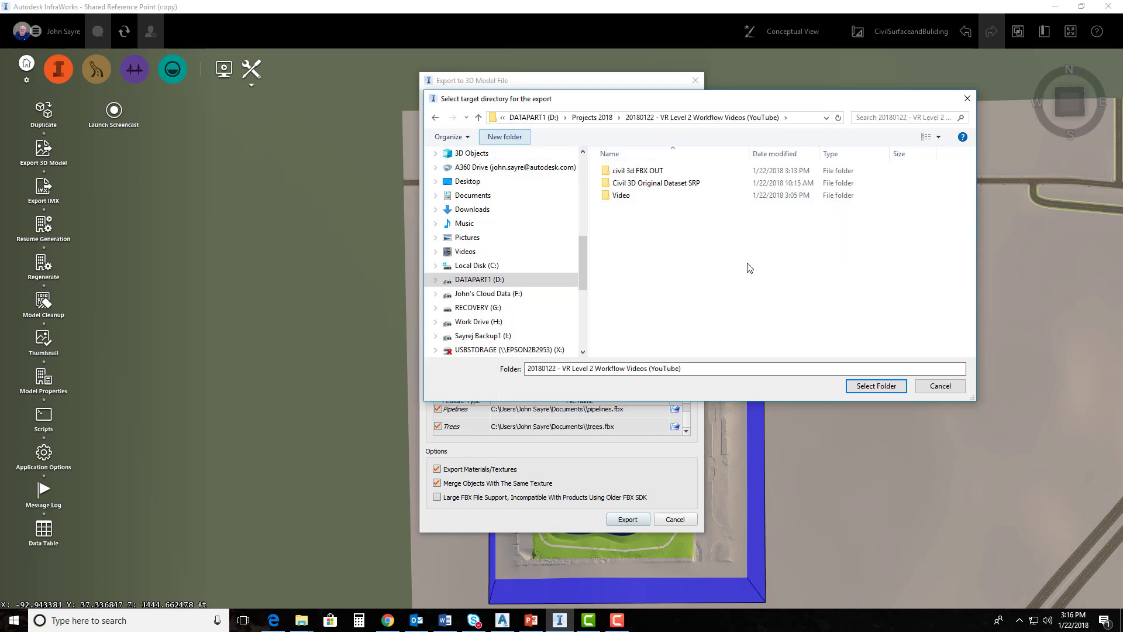
text(InfraWorks)
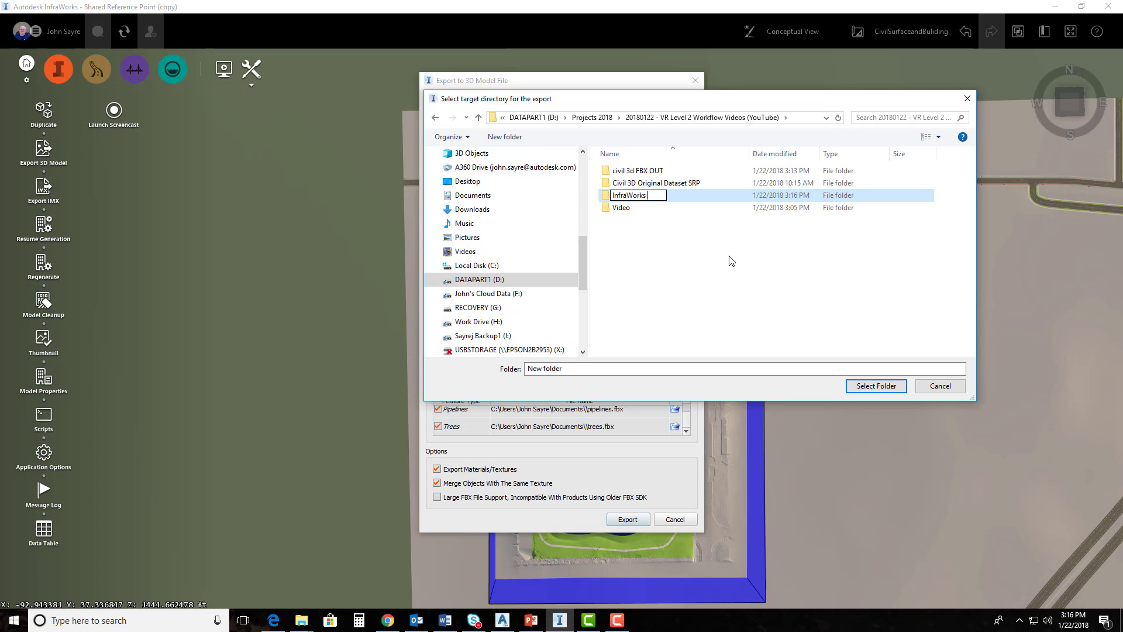
text( FBXout)
key(Return)
double_click(663, 194)
click(859, 385)
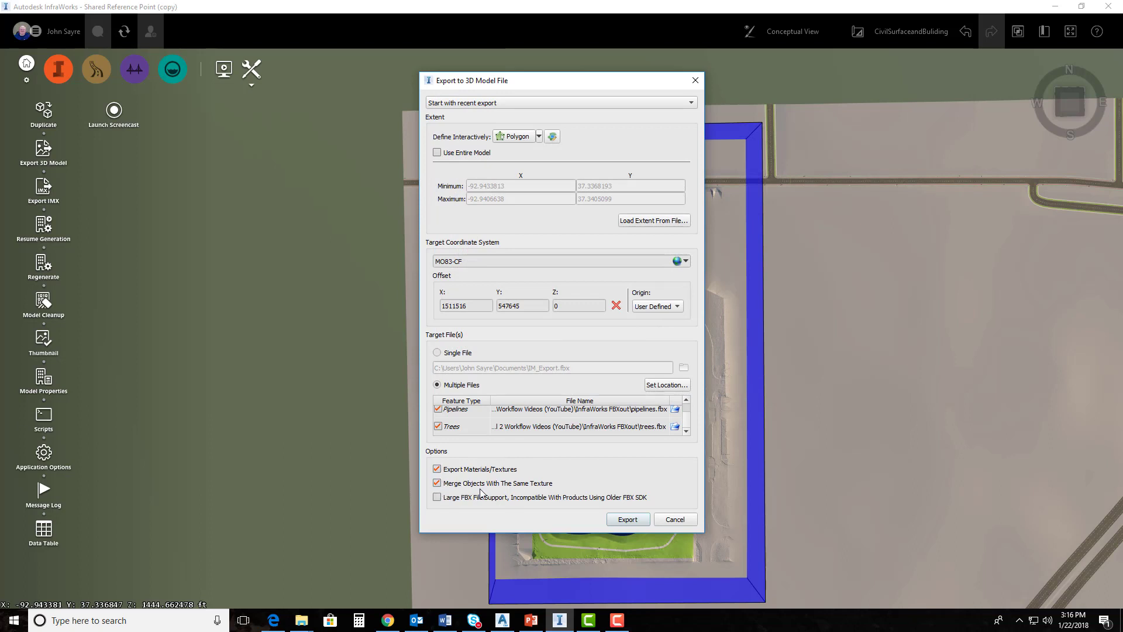
Export the polygon region as FBX files into the InfraWorks FBXout folder
click(623, 519)
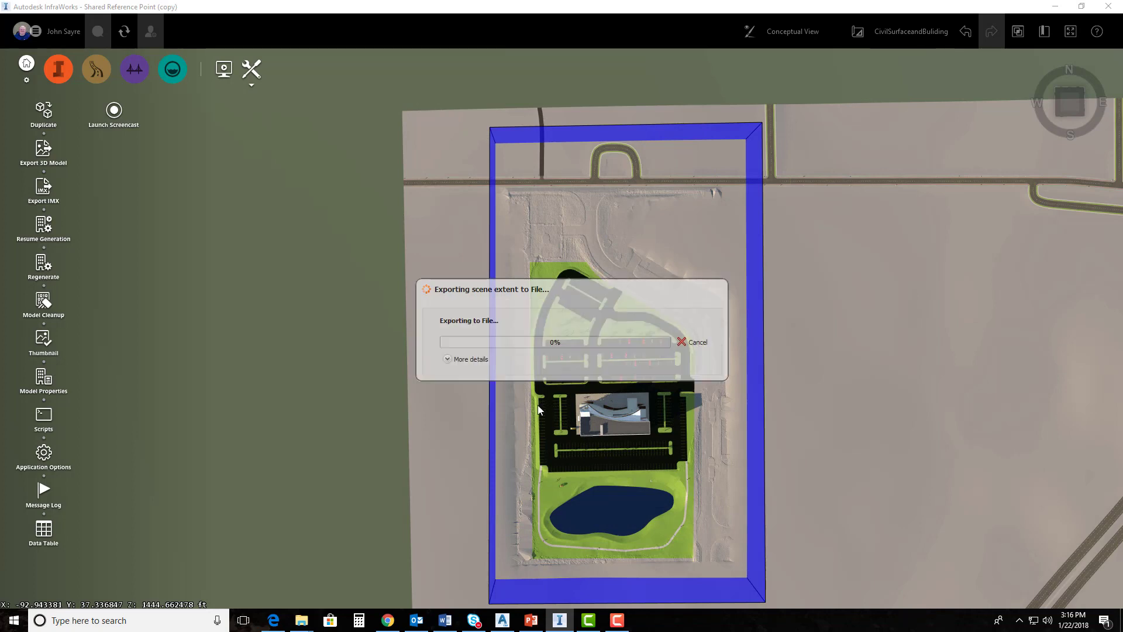
key(F10)
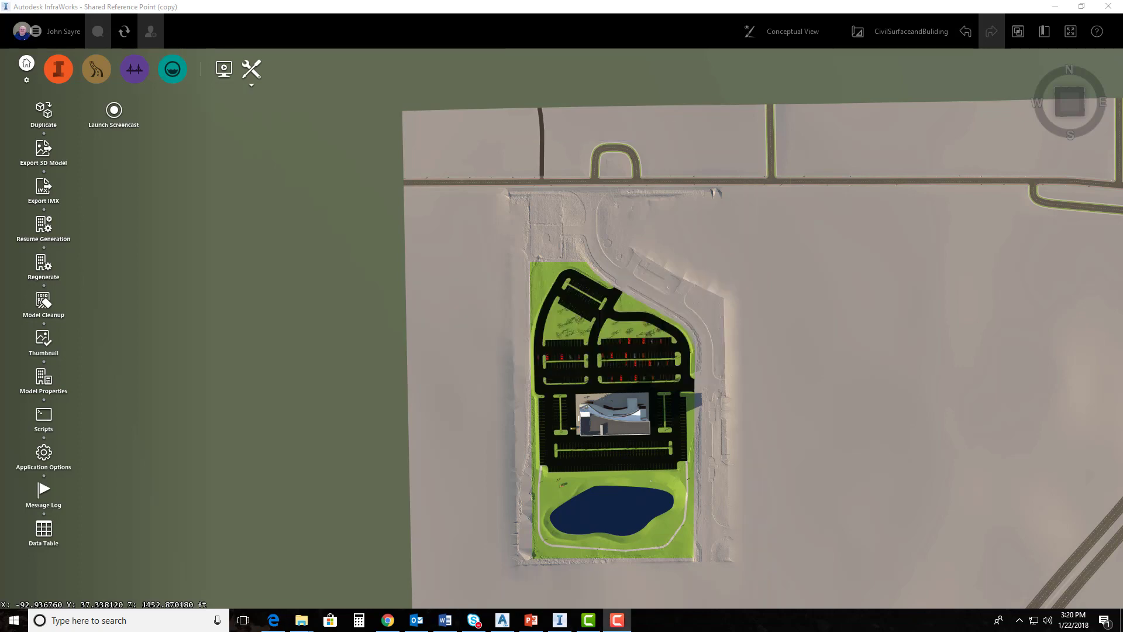
click(301, 620)
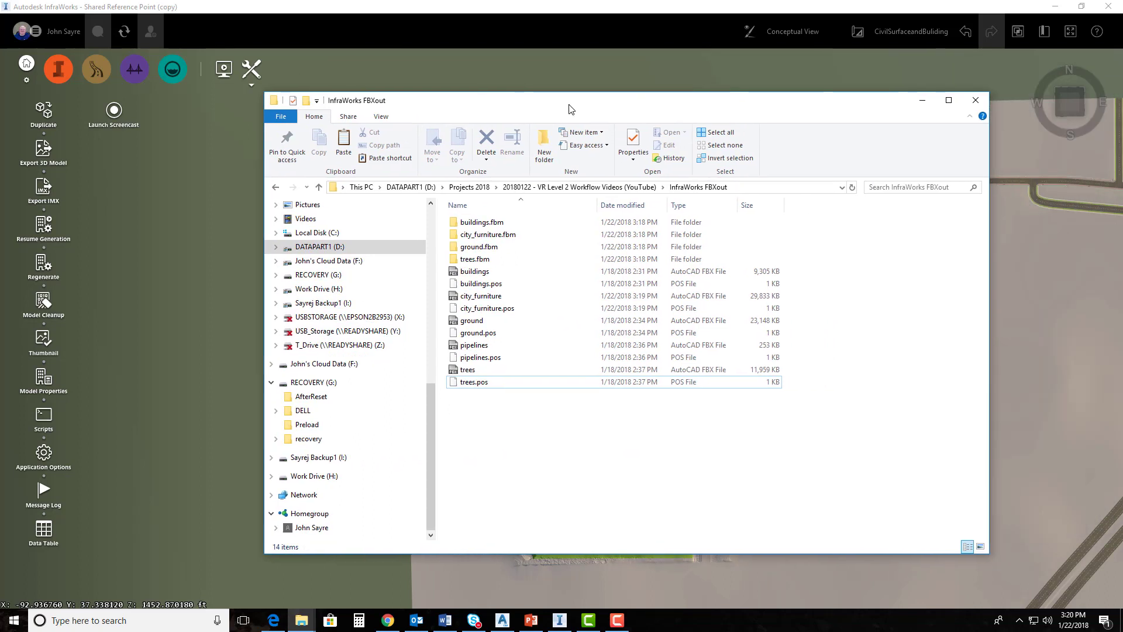